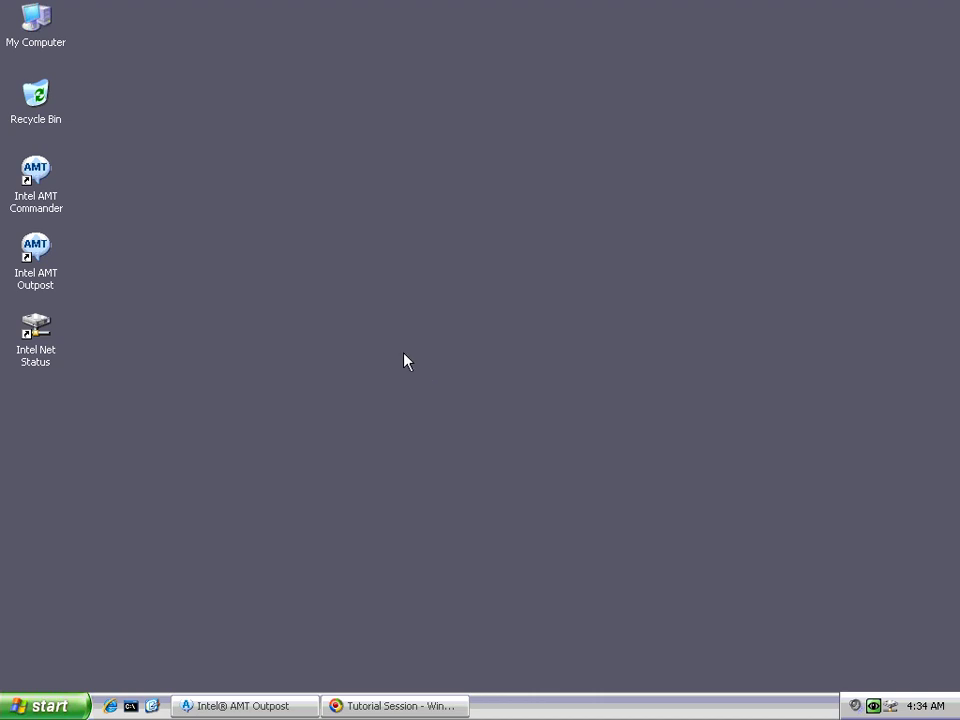
# Step: Launch Intel AMT Commander and connect to the computer 134.134.31.219 with its remembered login
pyautogui.rightClick(35, 172)
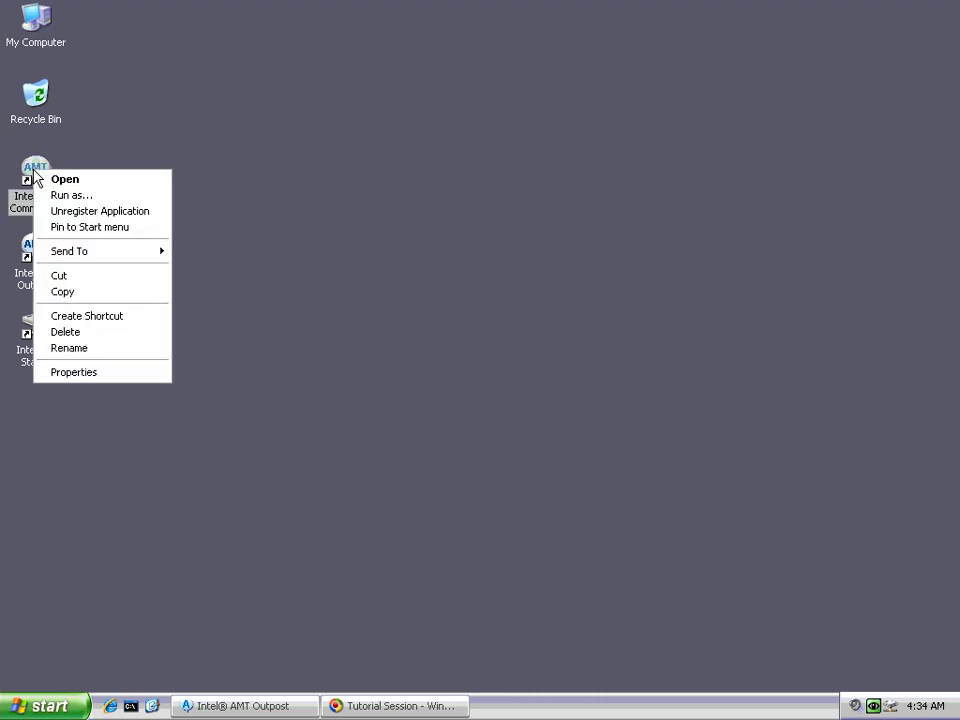
pyautogui.click(55, 183)
pyautogui.moveTo(163, 131); pyautogui.dragTo(170, 48)
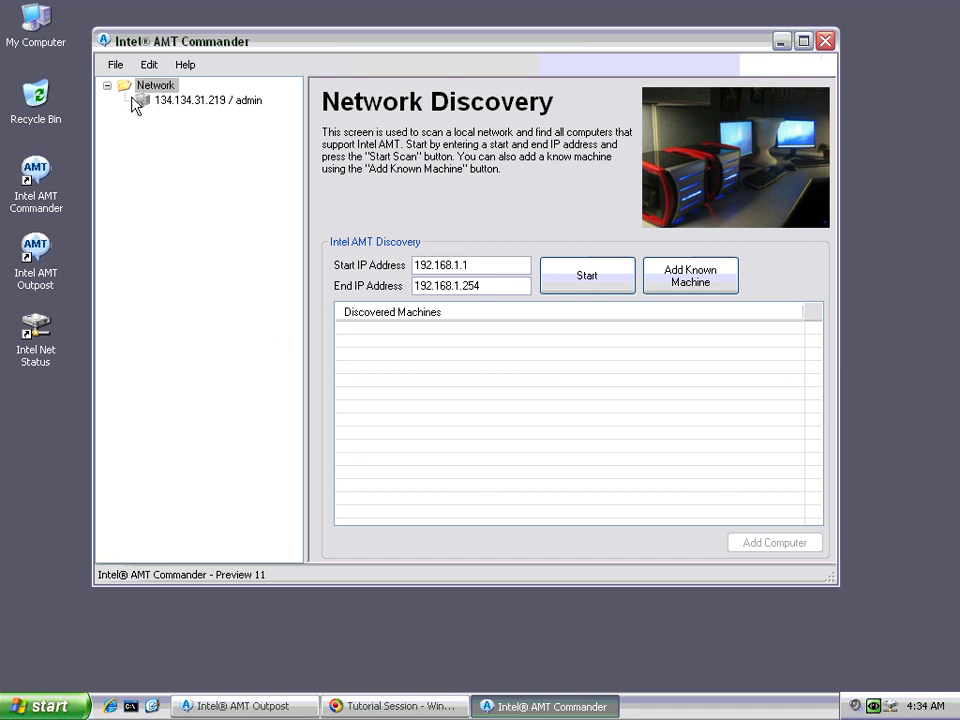
pyautogui.click(165, 103)
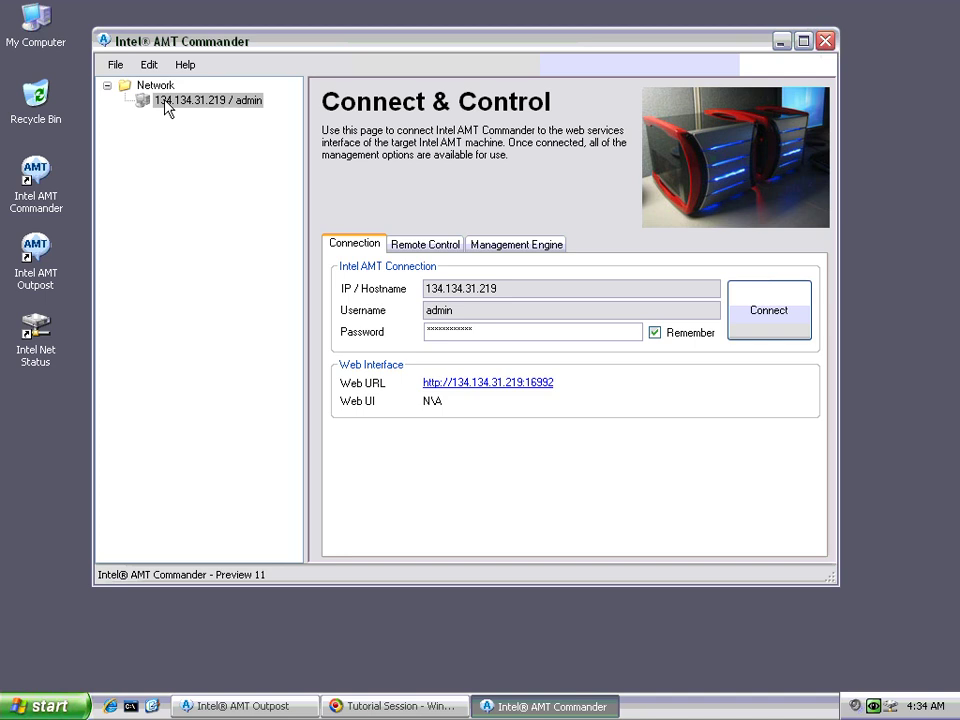
pyautogui.click(790, 311)
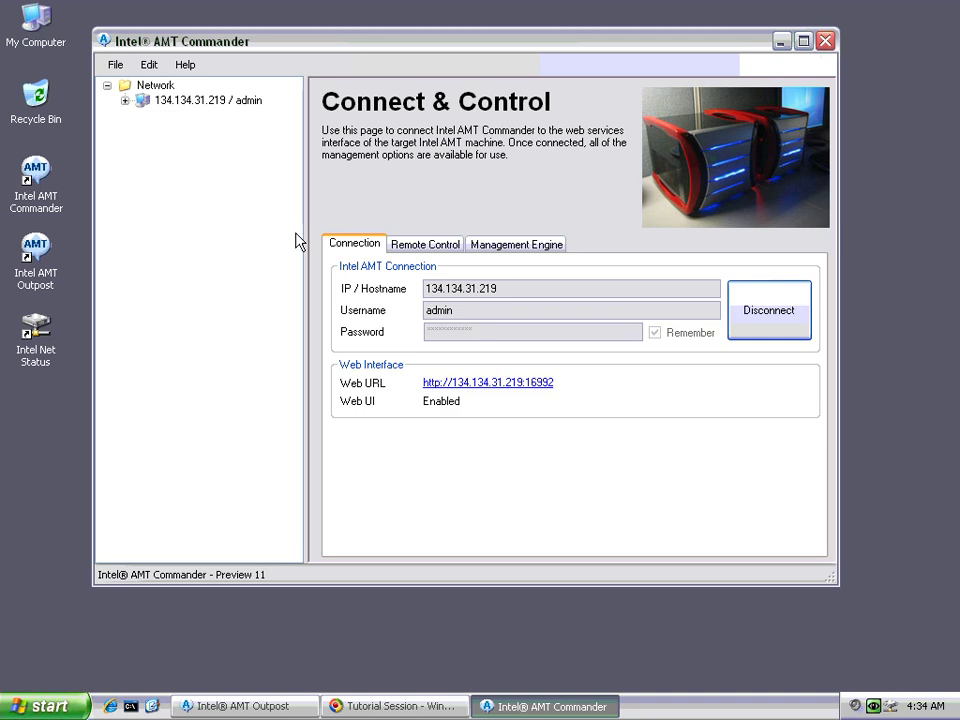
# Step: Arrange the Intel AMT Commander and Intel AMT Outpost windows so that both applications can be seen
pyautogui.moveTo(273, 44); pyautogui.dragTo(356, 35)
pyautogui.click(240, 703)
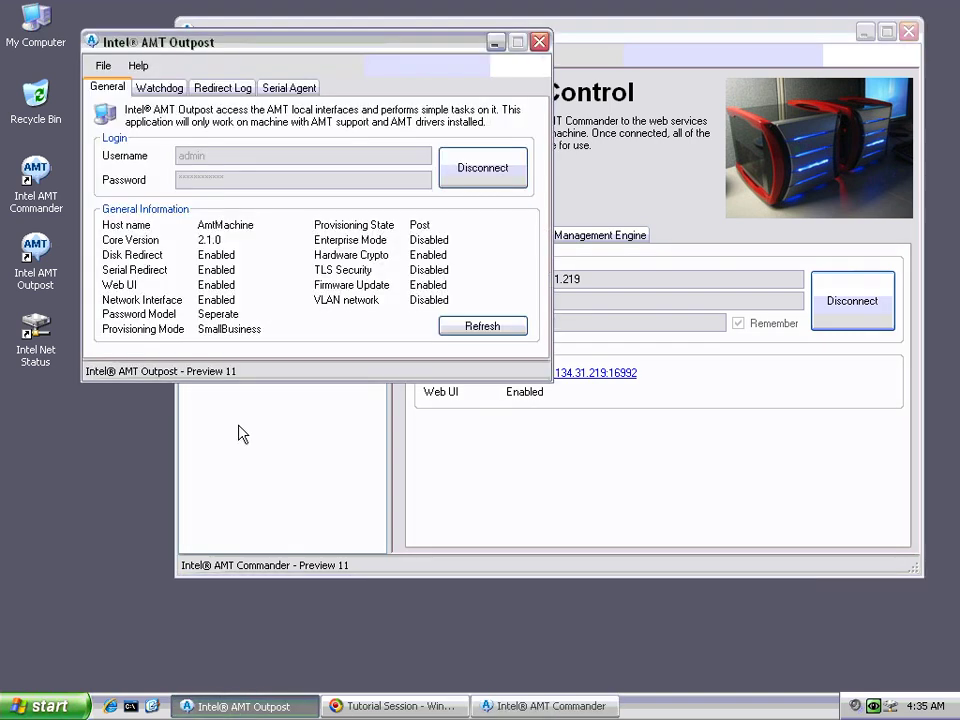
pyautogui.moveTo(204, 54); pyautogui.dragTo(148, 334)
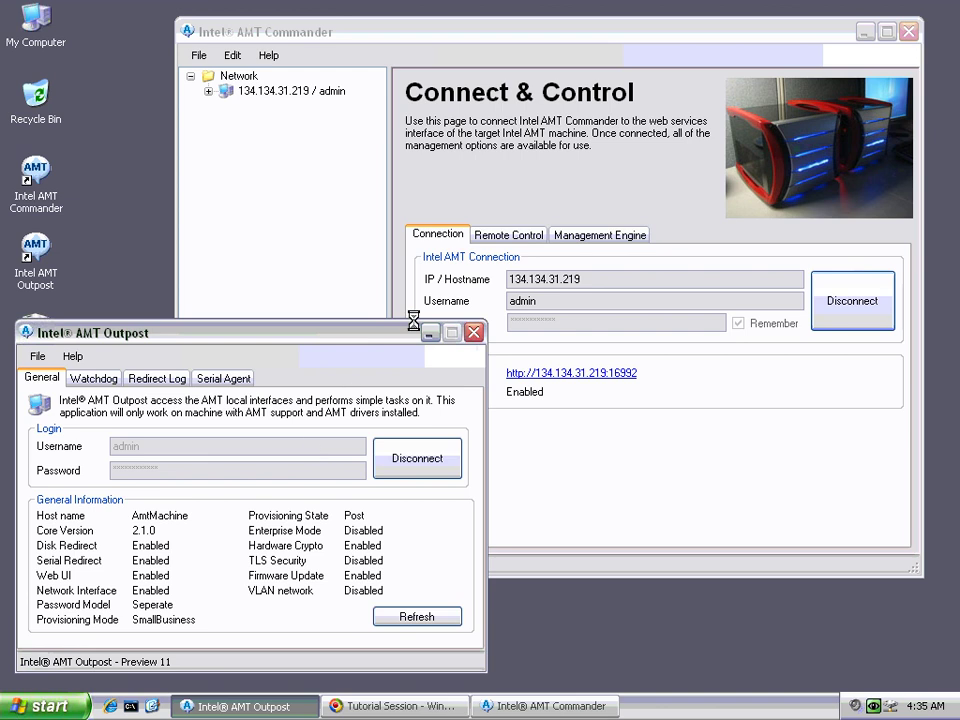
# Step: Check the ping target and ping activity in the Intel Net Status configuration, and close it
pyautogui.rightClick(891, 706)
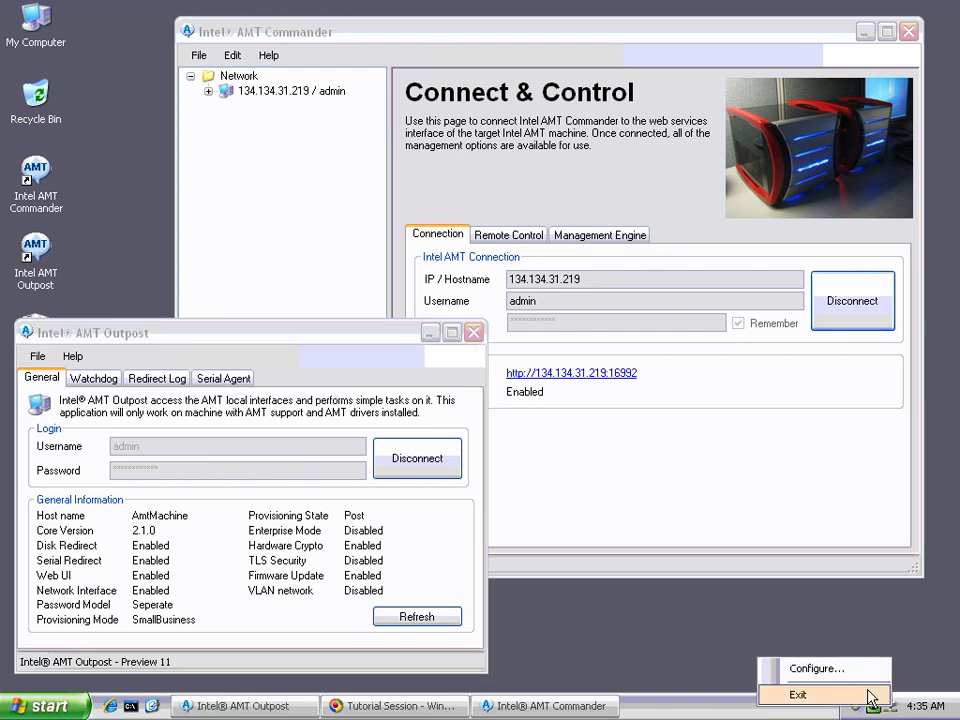
pyautogui.click(890, 708)
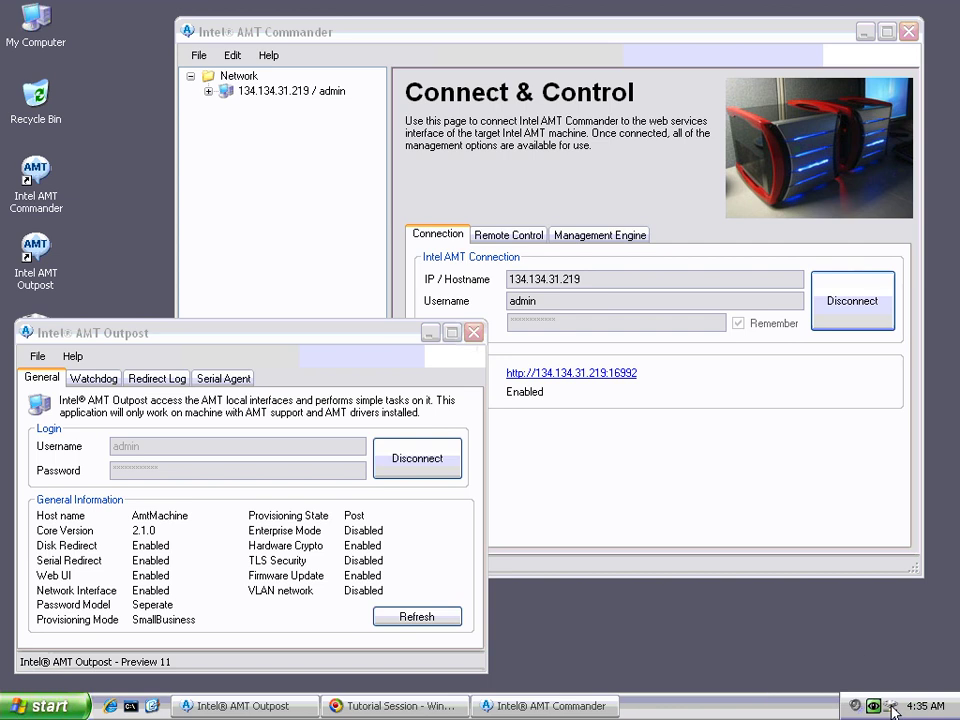
pyautogui.rightClick(891, 706)
pyautogui.click(856, 670)
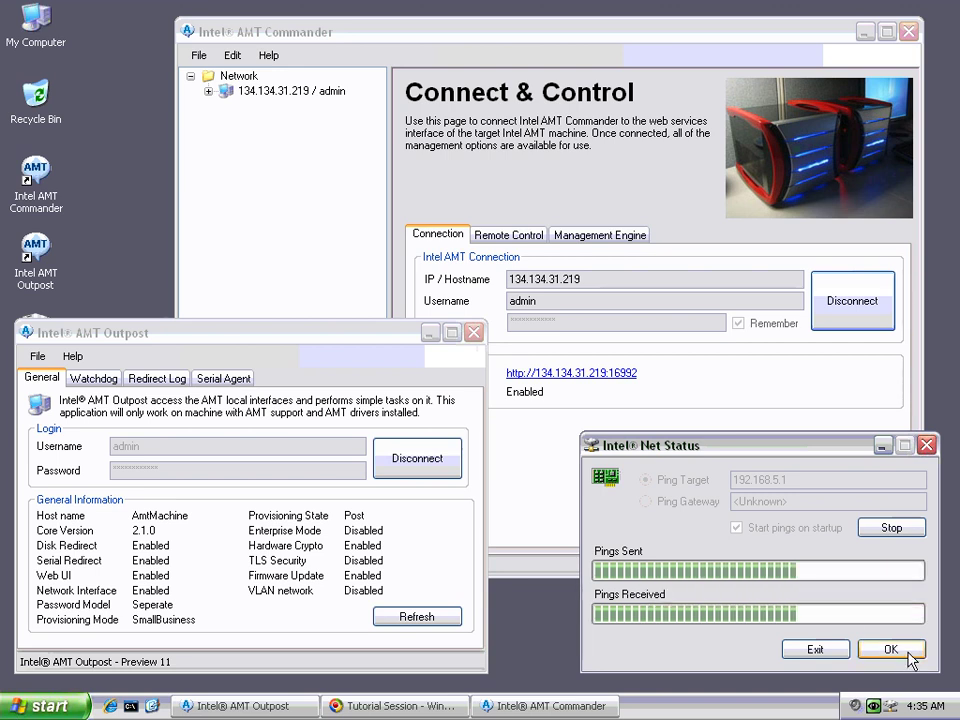
pyautogui.click(908, 652)
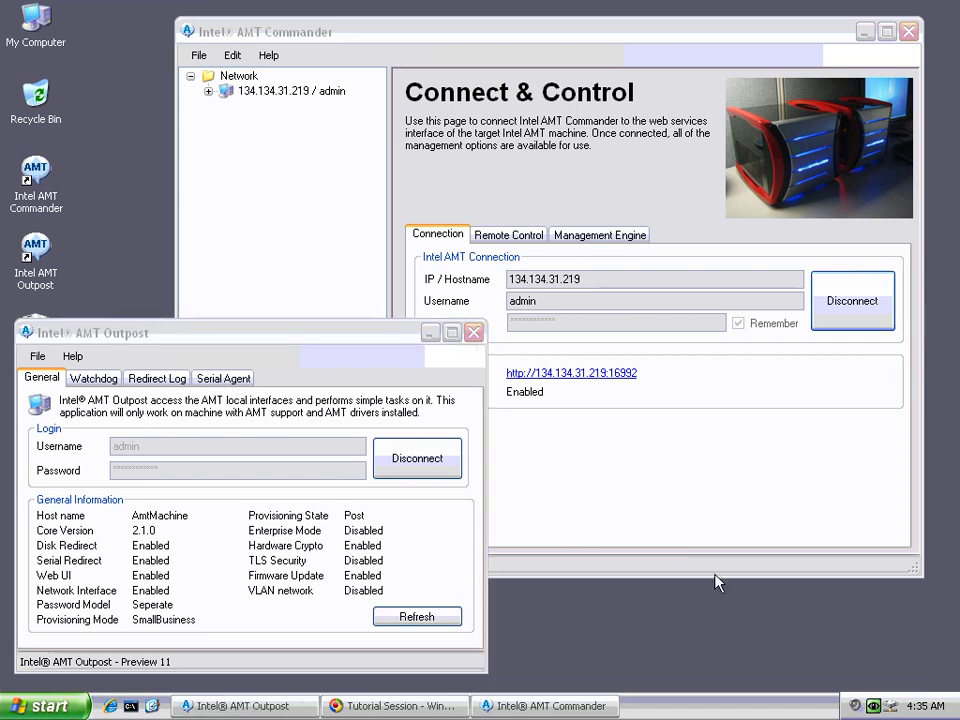
# Step: Look through Intel AMT Outpost's watchdog, redirect log and serial agent pages, and minimize its window
pyautogui.click(138, 343)
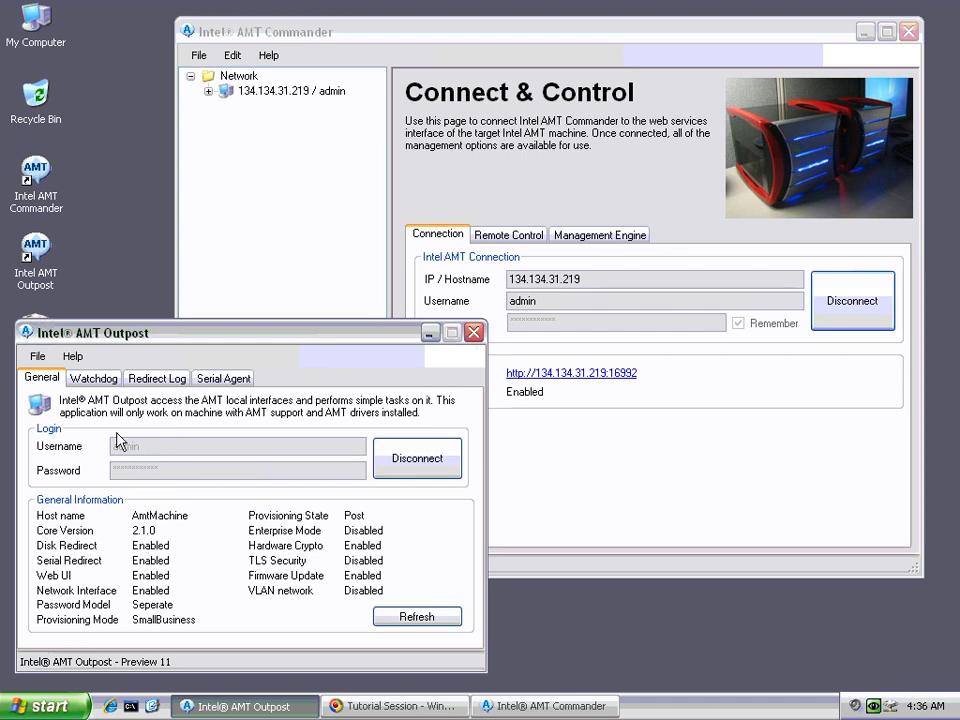
pyautogui.click(96, 380)
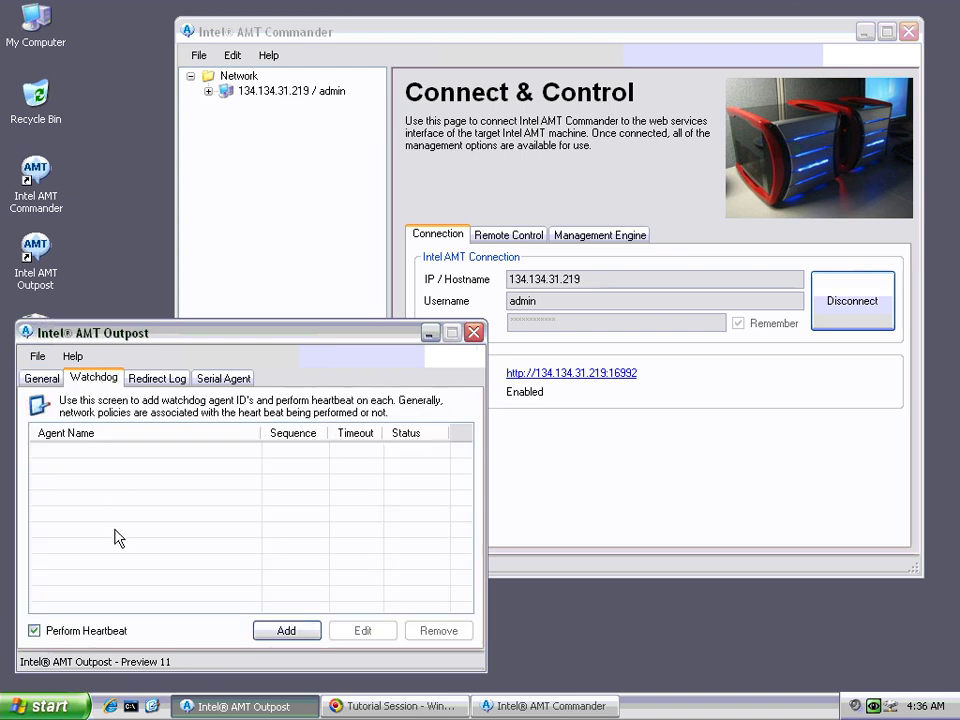
pyautogui.click(150, 378)
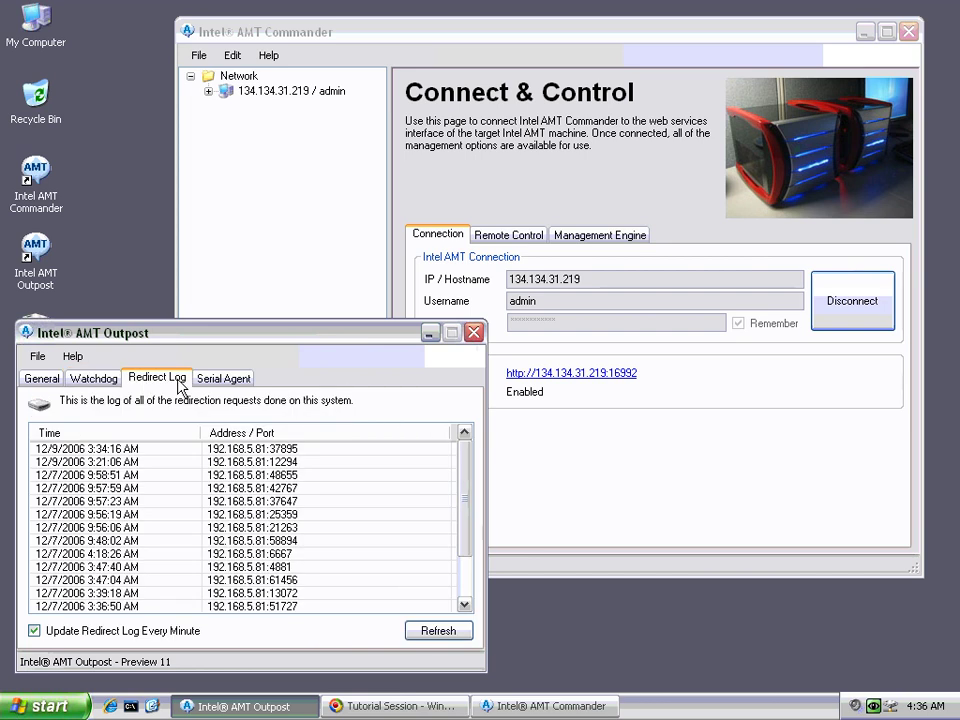
pyautogui.click(222, 380)
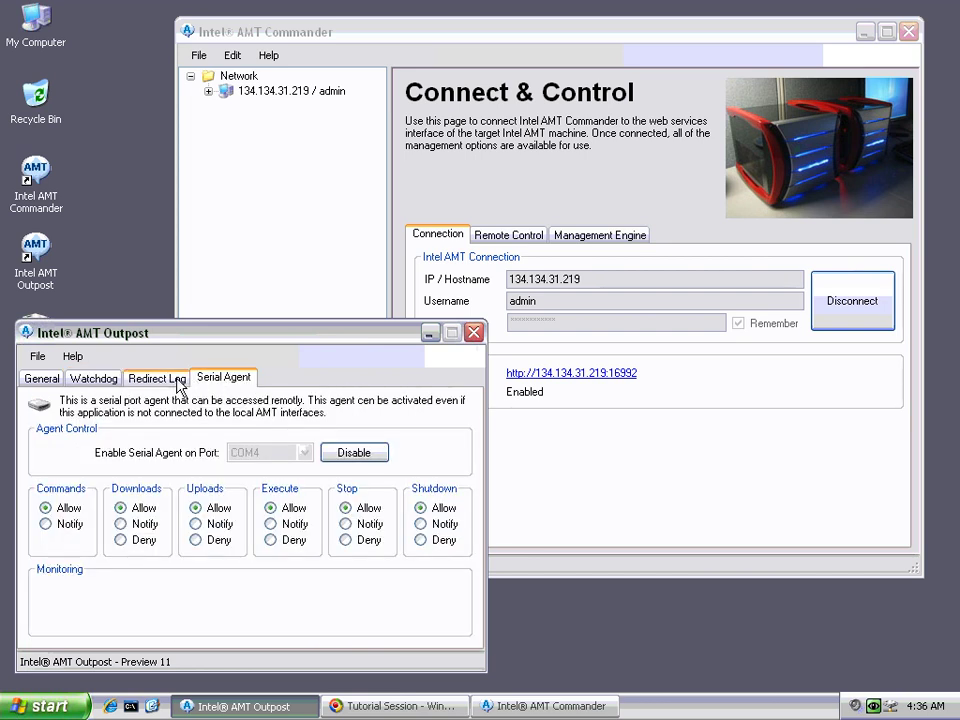
pyautogui.click(178, 382)
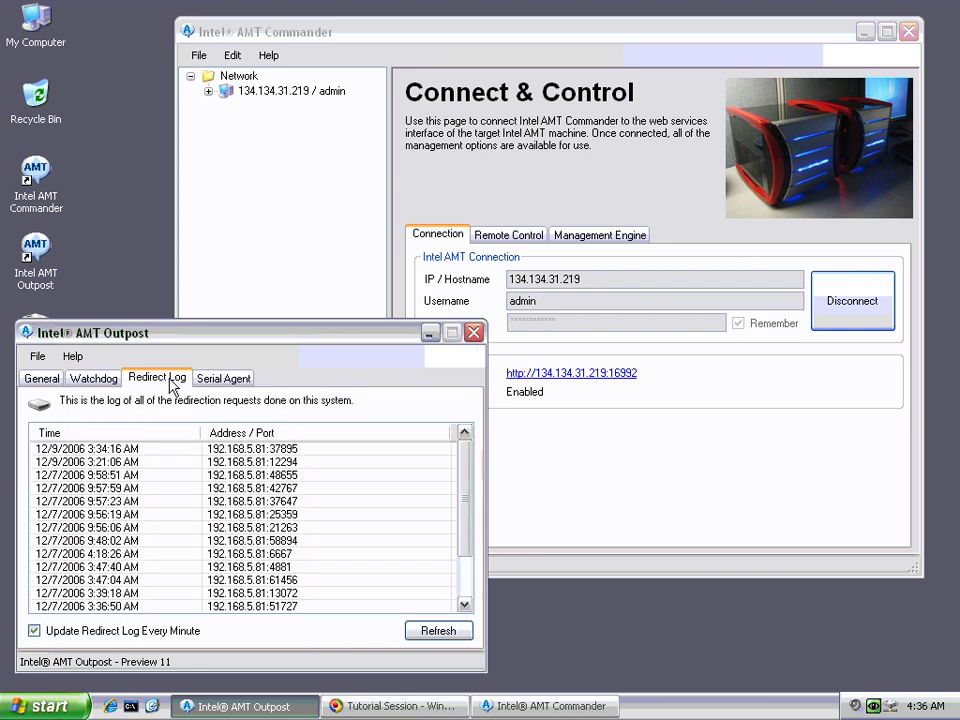
pyautogui.click(82, 384)
pyautogui.click(41, 379)
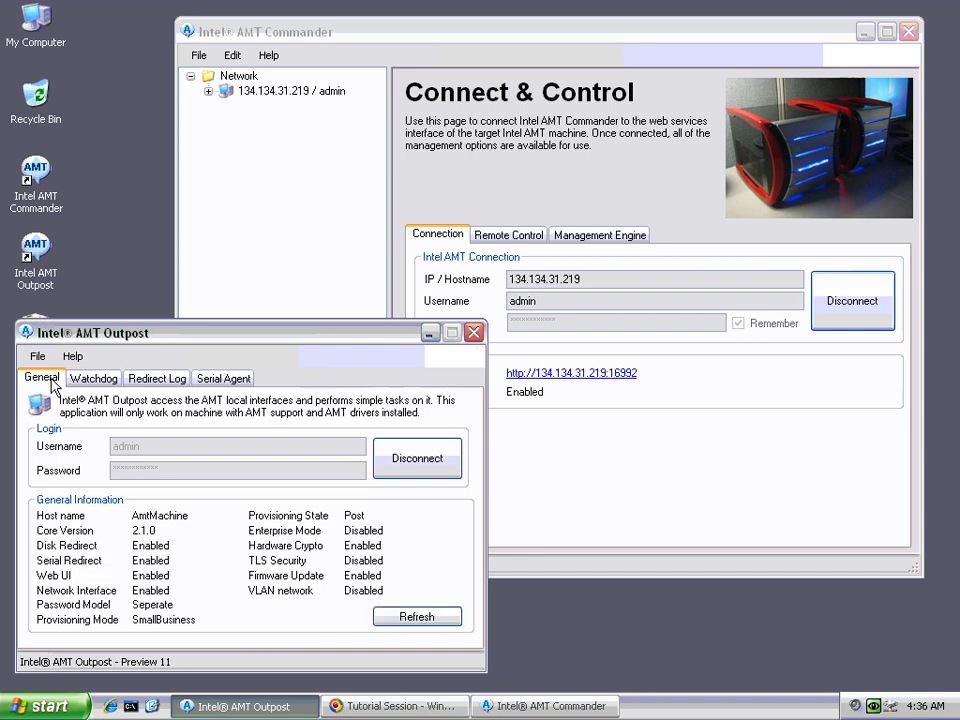
pyautogui.click(429, 333)
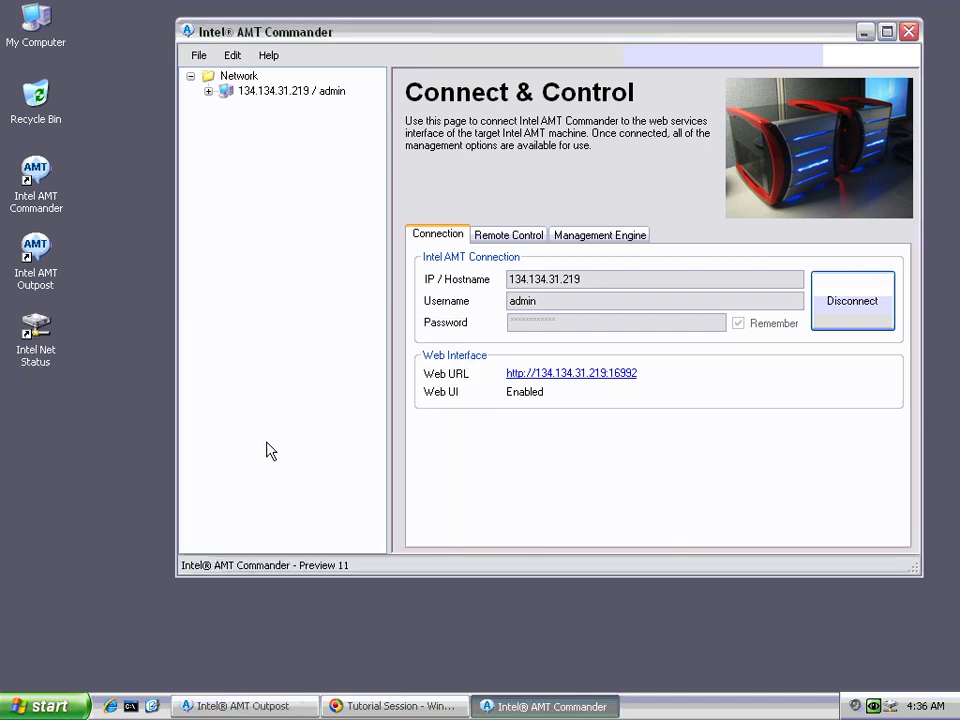
# Step: Start a new network filter for the connected computer, named IcmpDrop, with the type IPv4 Packets
pyautogui.click(208, 91)
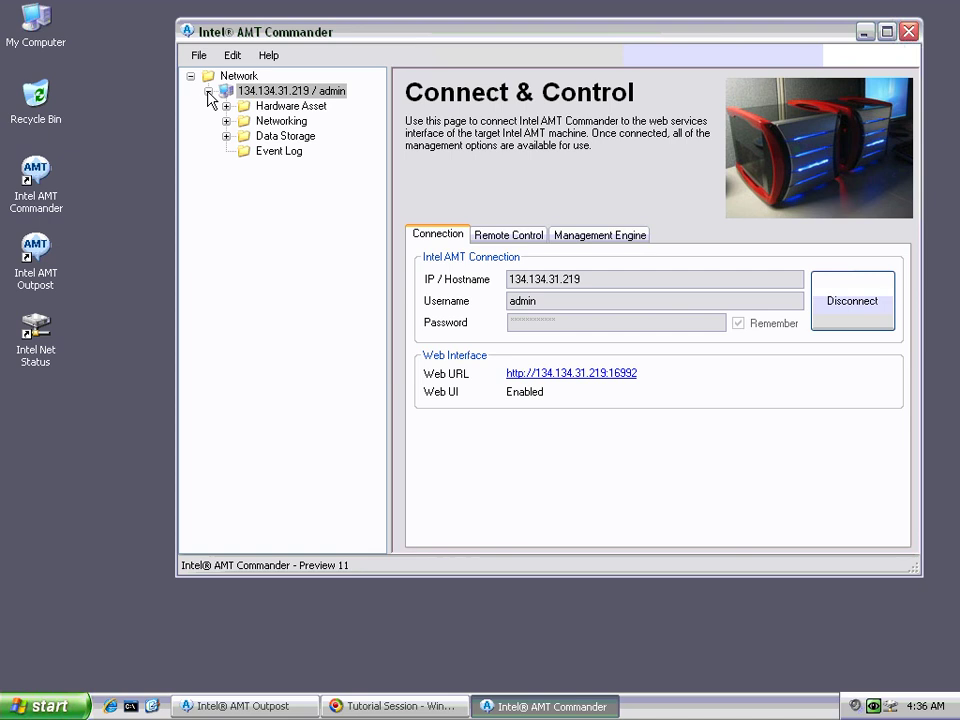
pyautogui.click(227, 121)
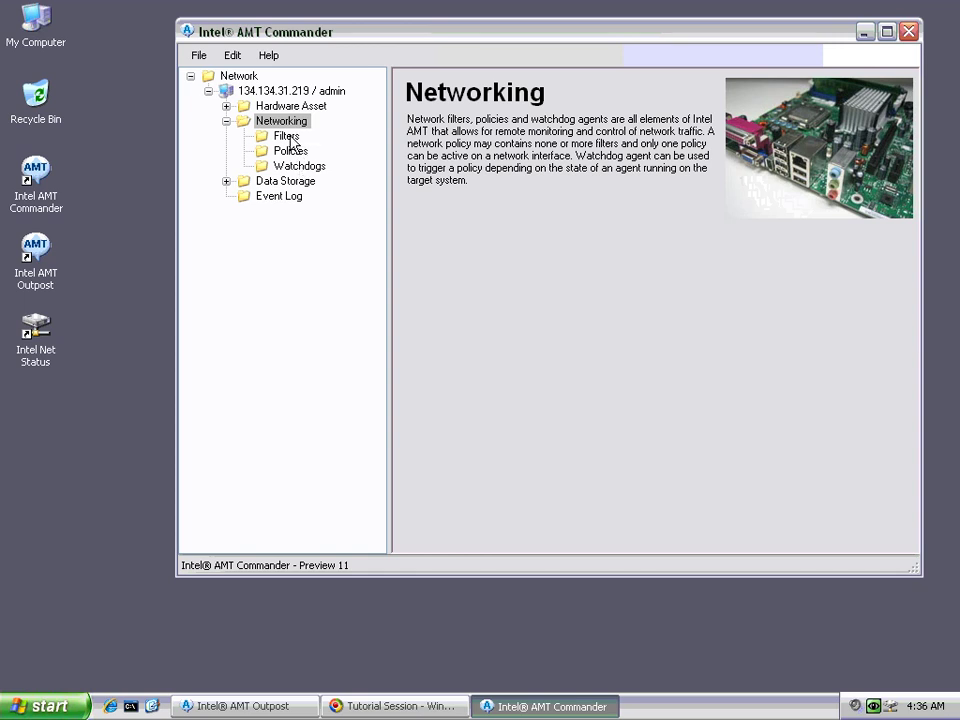
pyautogui.click(287, 136)
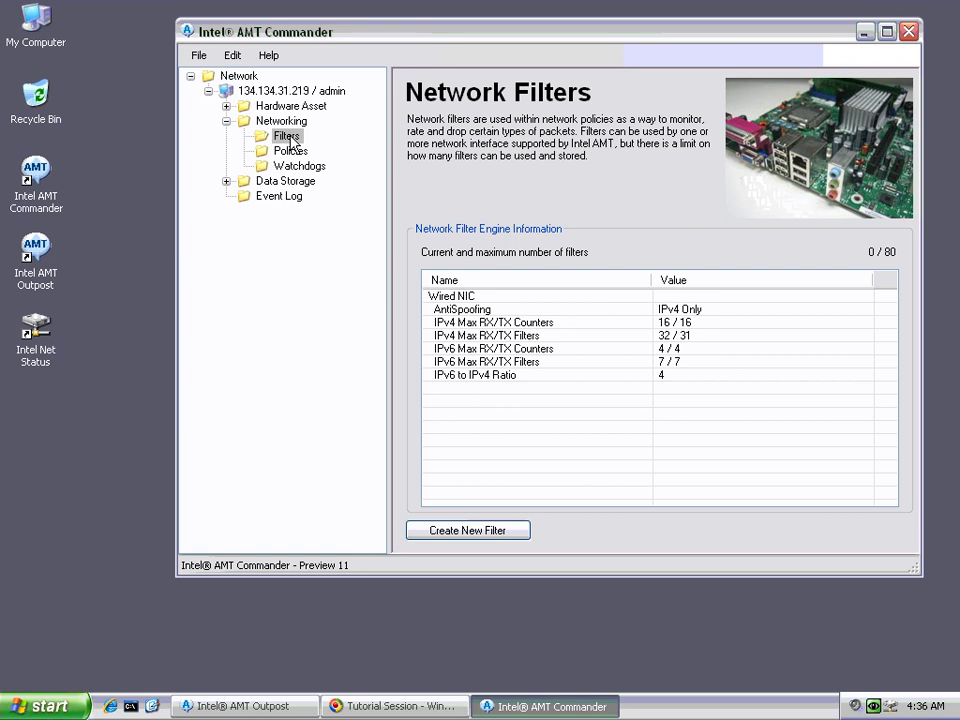
pyautogui.rightClick(293, 145)
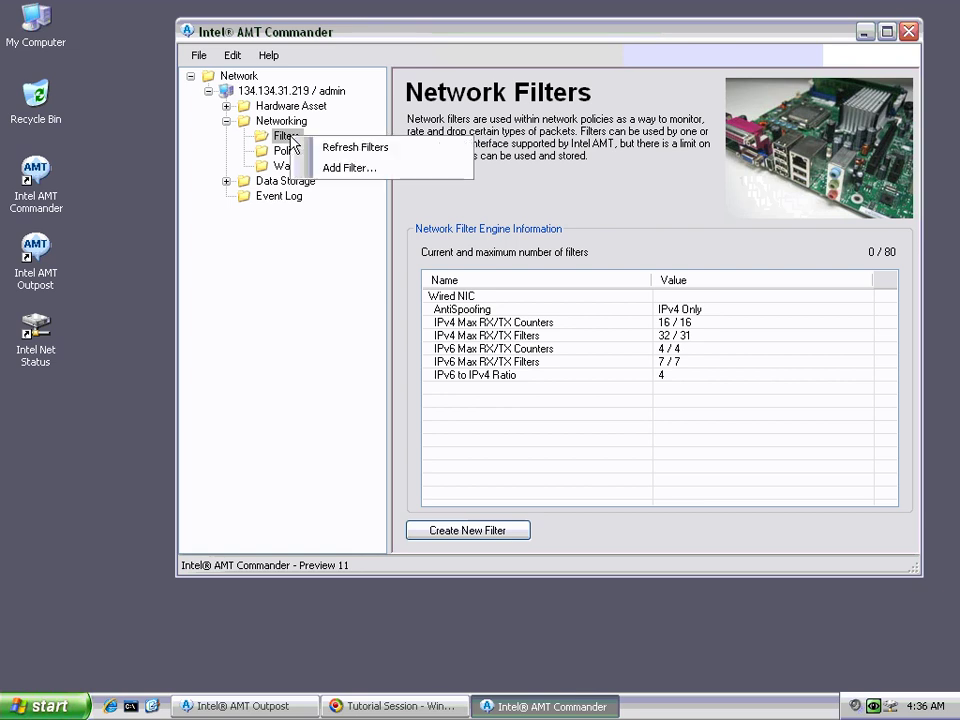
pyautogui.click(340, 168)
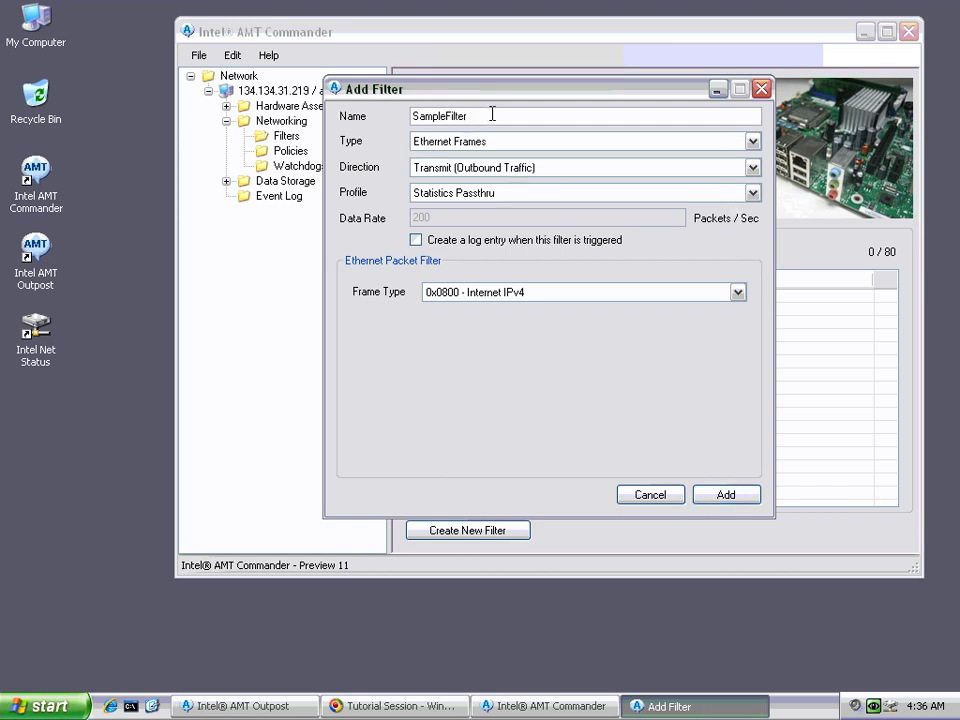
pyautogui.moveTo(491, 113); pyautogui.dragTo(368, 119)
pyautogui.press('BackSpace')
pyautogui.click(523, 141)
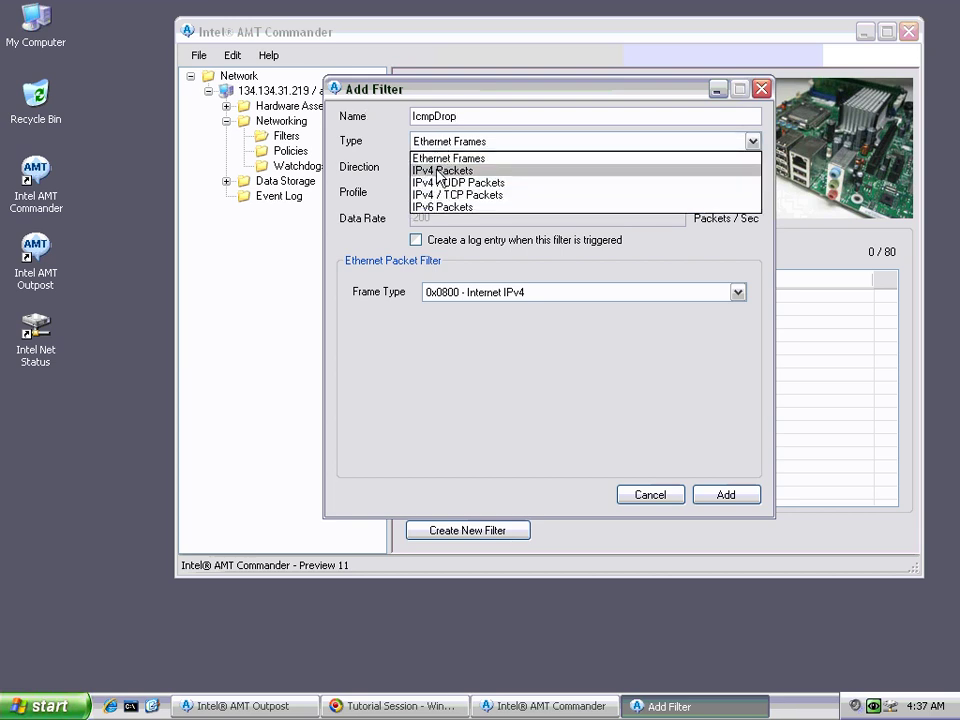
pyautogui.click(437, 172)
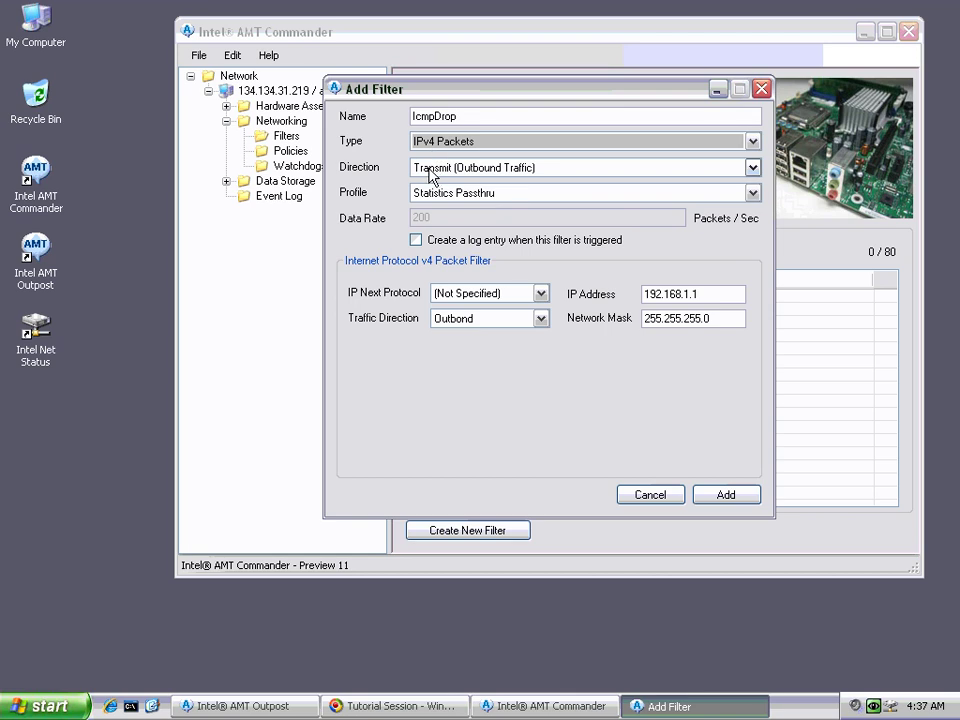
# Step: Set the filter's profile to Drop Packets and its IP next protocol to ICMP
pyautogui.click(432, 193)
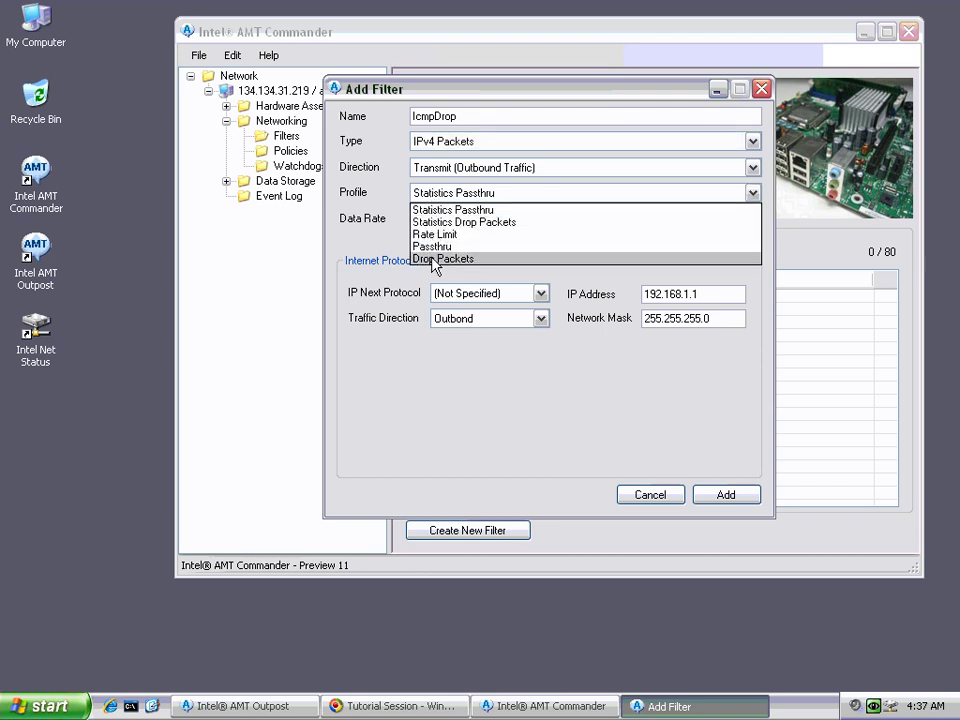
pyautogui.click(432, 258)
pyautogui.click(474, 293)
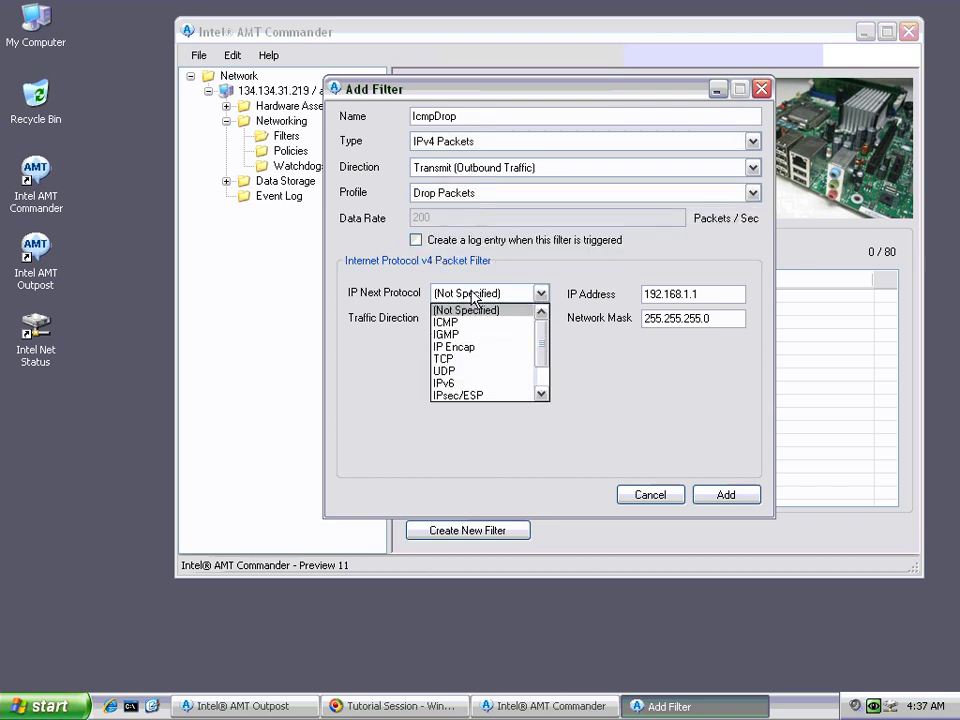
pyautogui.click(469, 323)
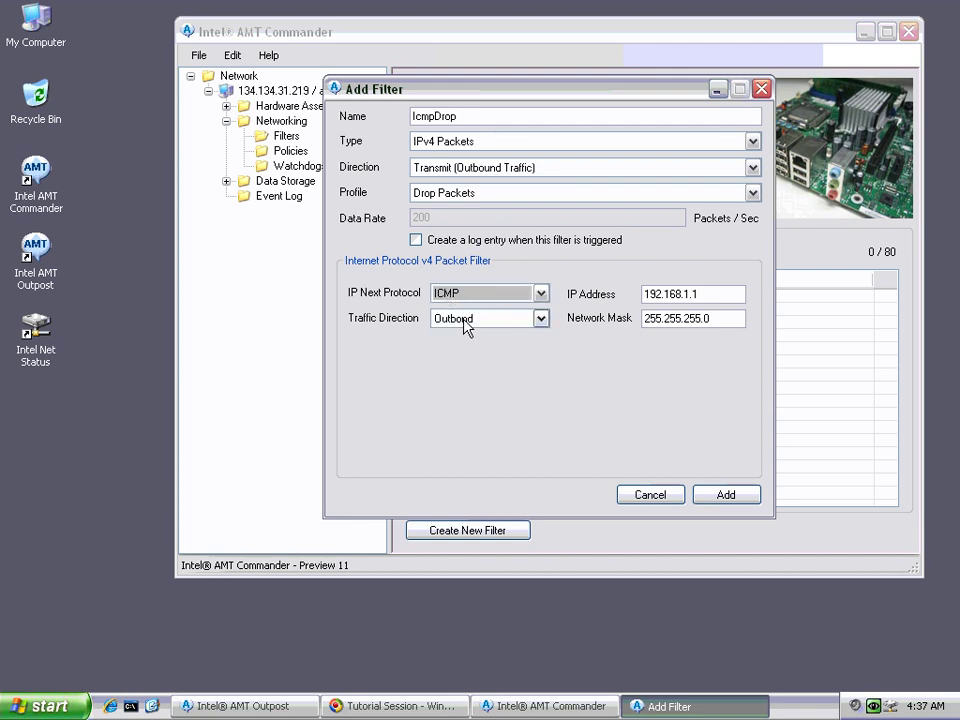
# Step: Set the filter's IP address to 192.168.5.1
pyautogui.rightClick(684, 294)
pyautogui.press('Escape')
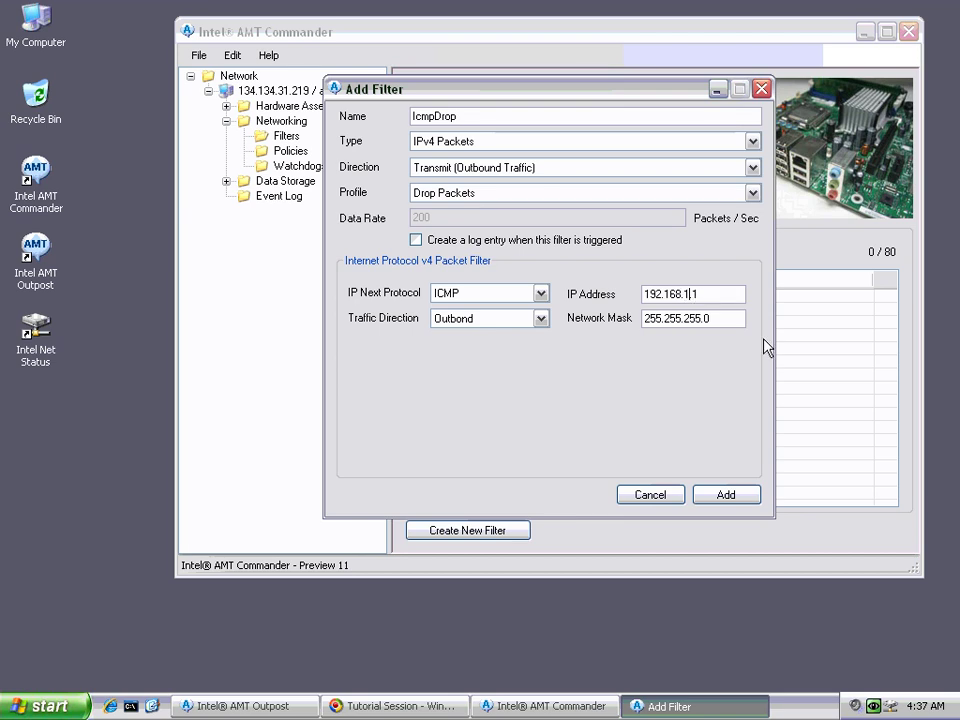
pyautogui.hotkey('shift', 'Right')
pyautogui.write('5')
pyautogui.click(719, 296)
pyautogui.click(706, 292)
# Step: Add the IcmpDrop filter with the Statistics Drop Packets profile and display its details
pyautogui.click(451, 196)
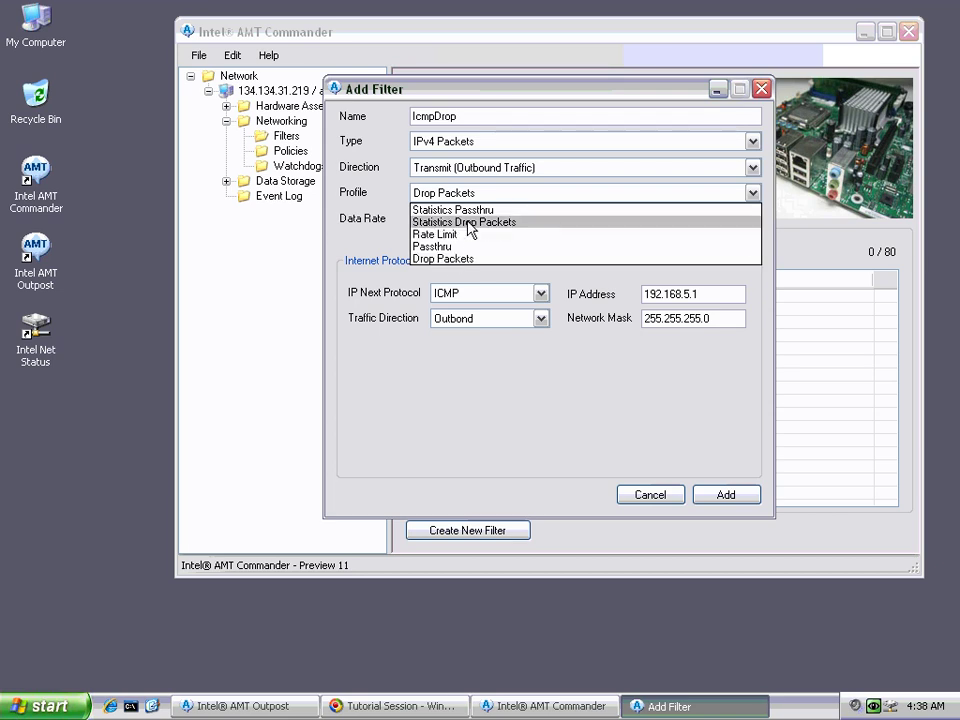
pyautogui.click(468, 222)
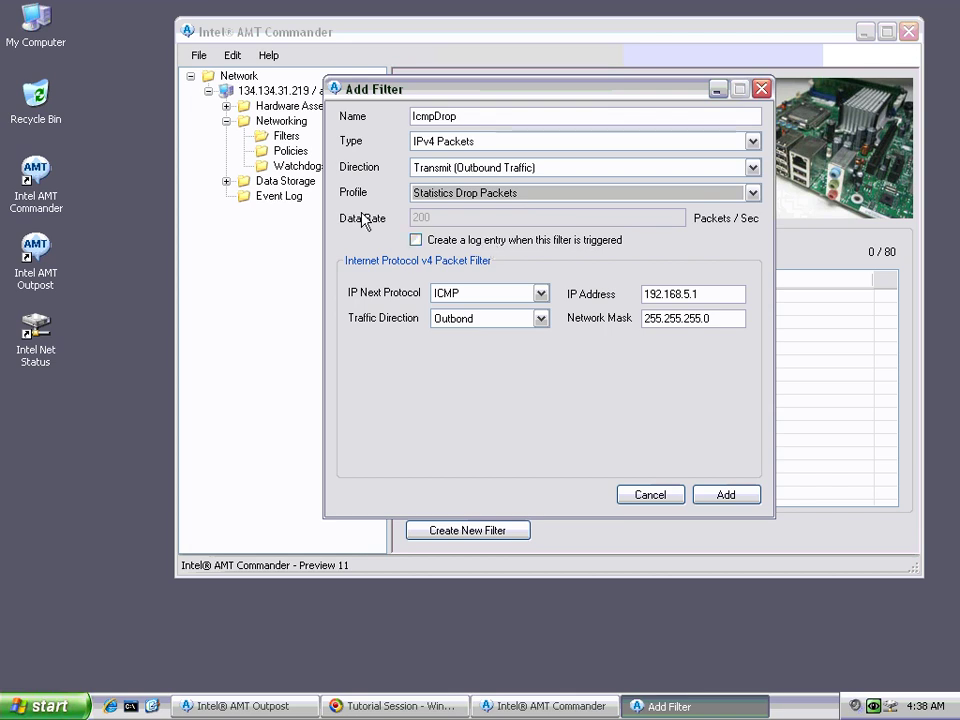
pyautogui.click(726, 498)
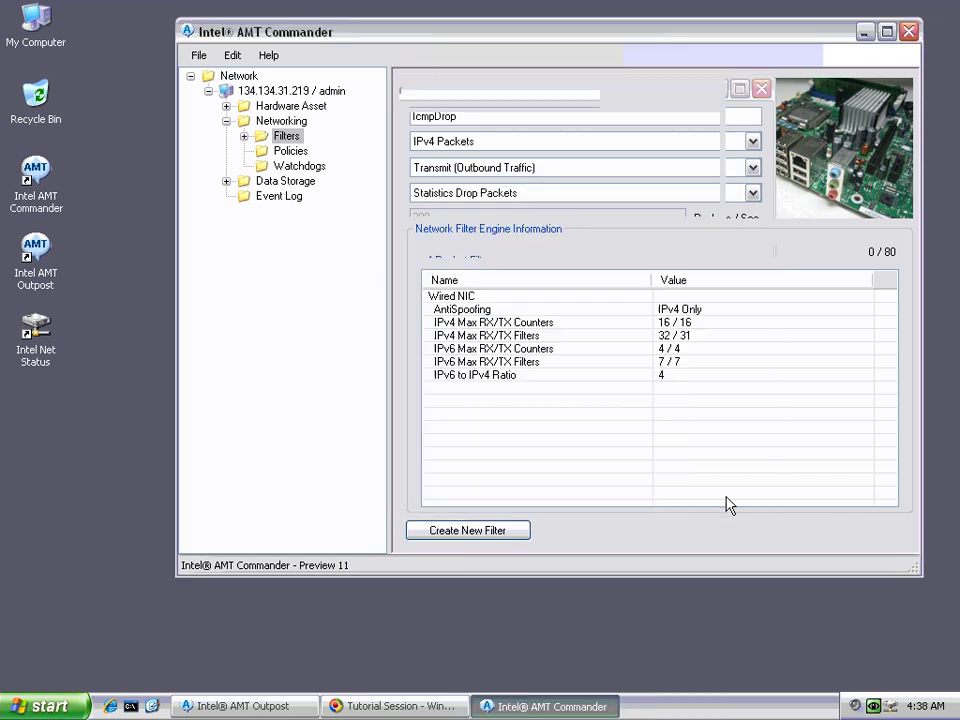
pyautogui.doubleClick(284, 138)
pyautogui.click(305, 151)
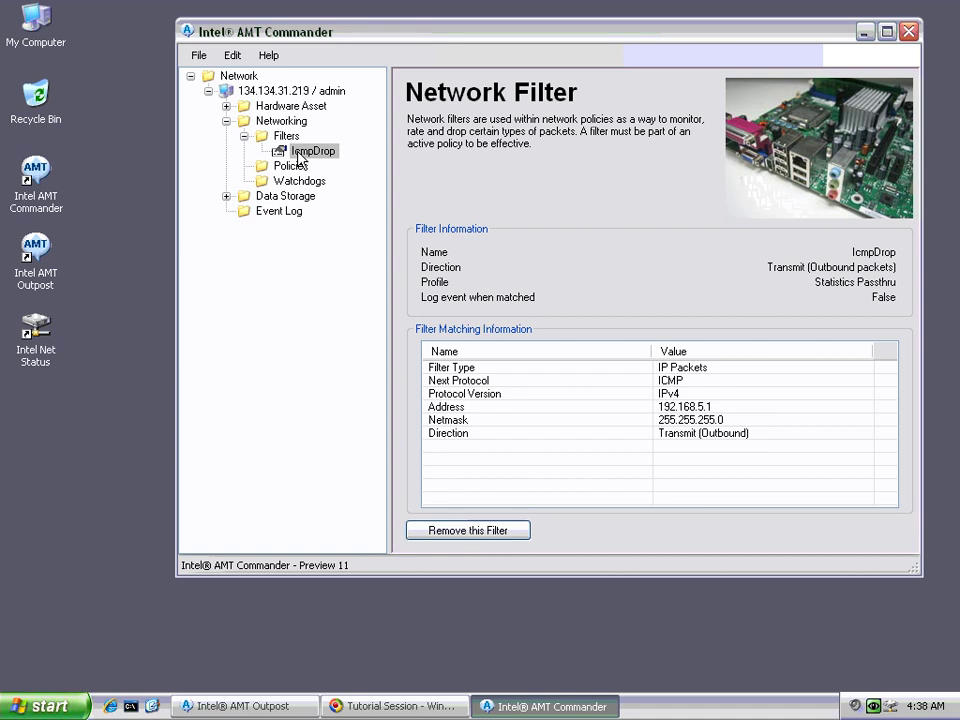
# Step: Start a new network policy named IcmpDropPolicy that uses the IcmpDrop filter
pyautogui.click(300, 167)
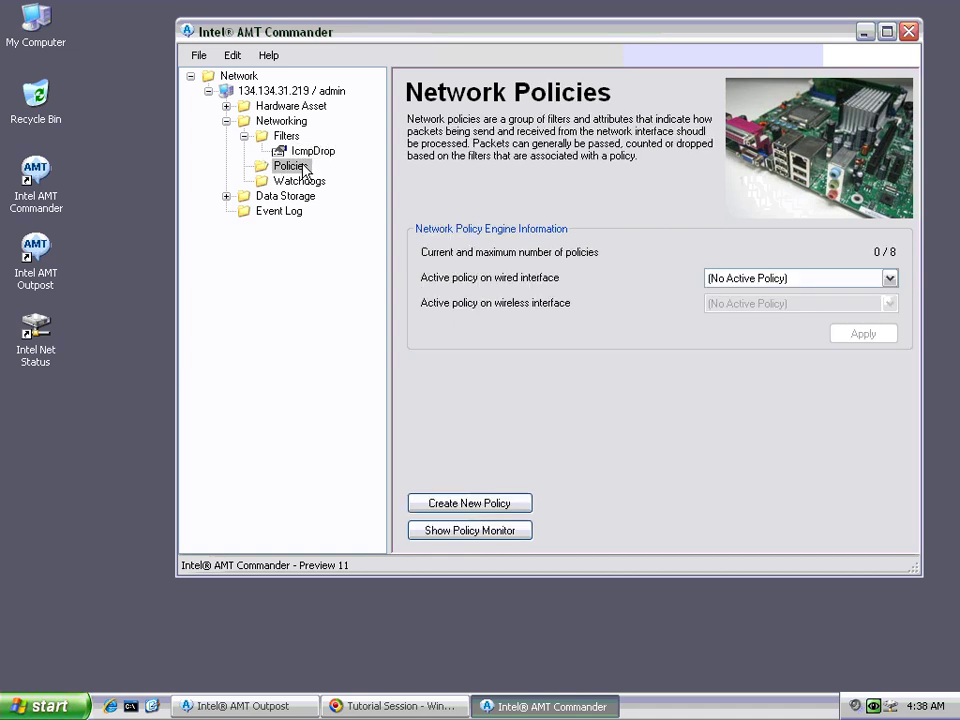
pyautogui.rightClick(303, 170)
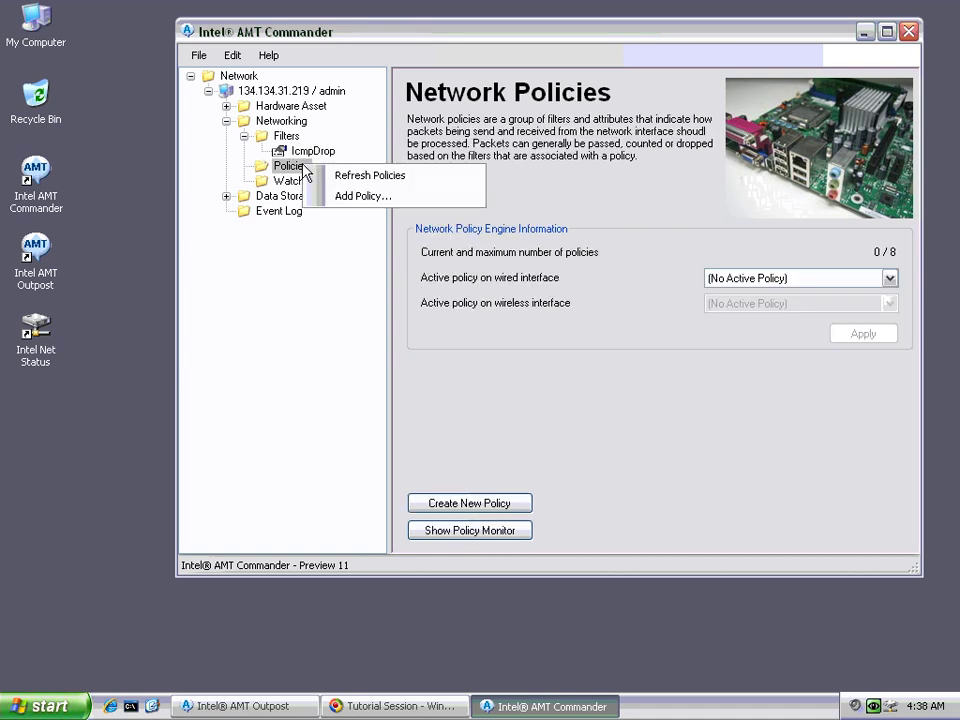
pyautogui.click(336, 196)
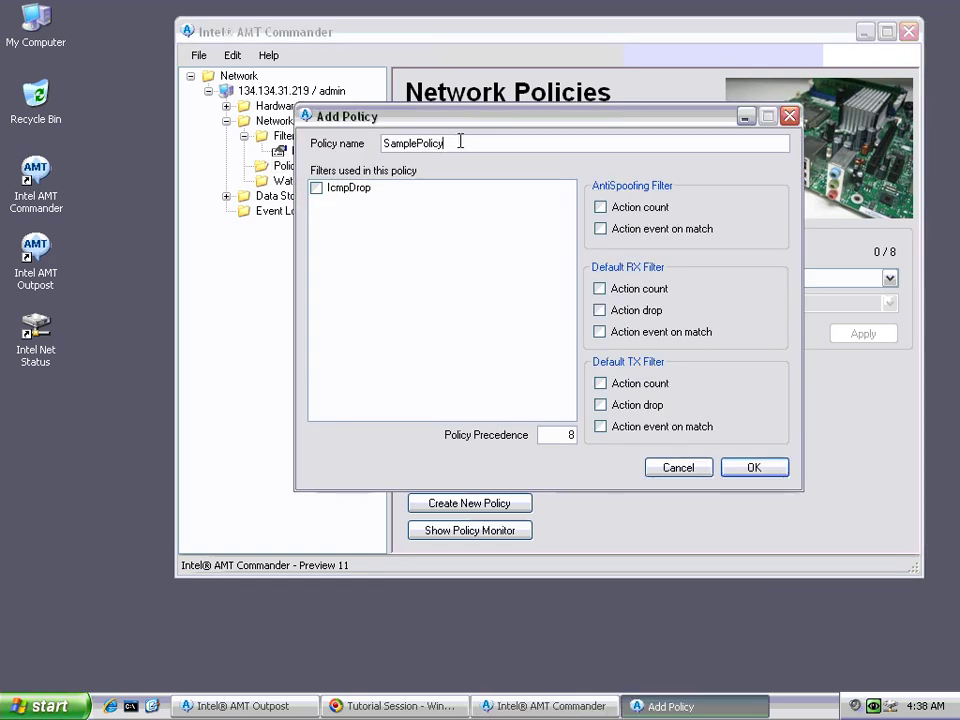
pyautogui.moveTo(459, 141); pyautogui.dragTo(296, 148)
pyautogui.write('IcmpDropPolicy')
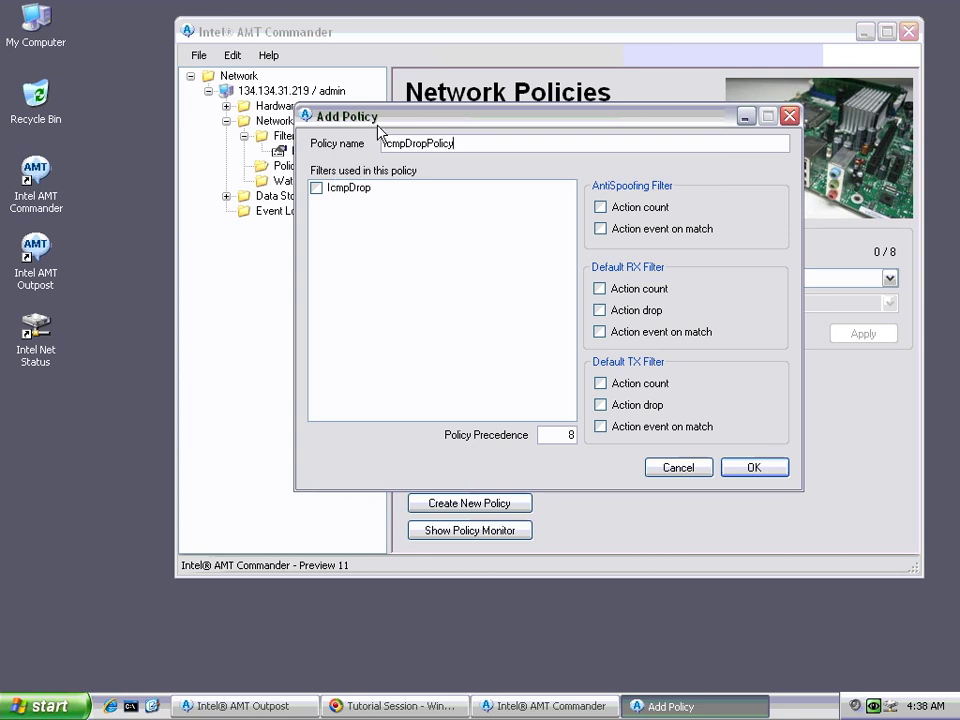
pyautogui.click(316, 188)
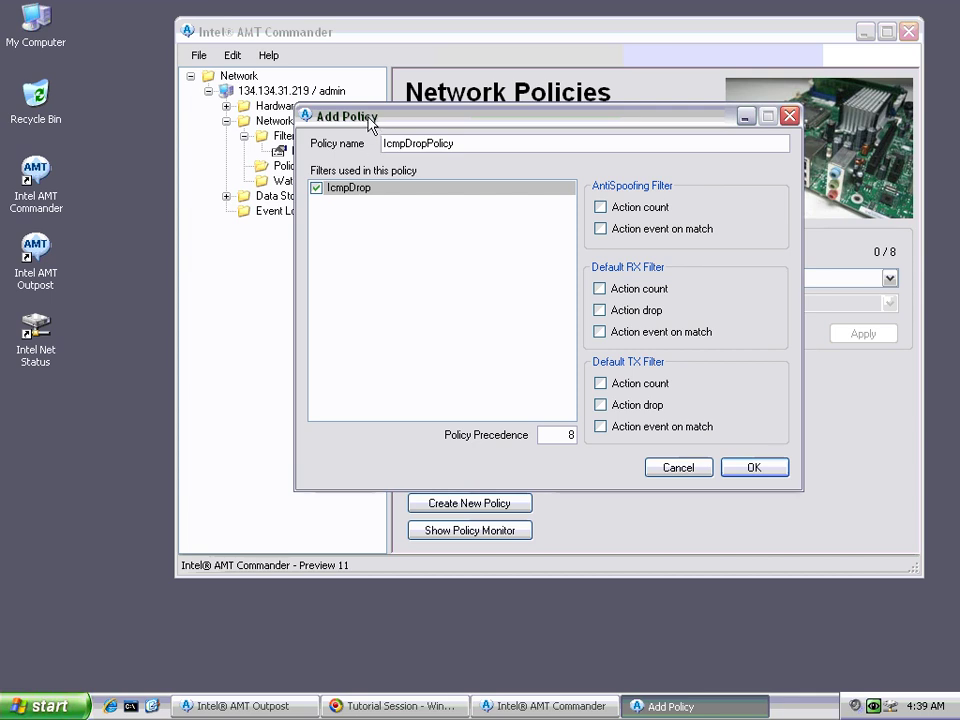
pyautogui.moveTo(371, 122); pyautogui.dragTo(412, 129)
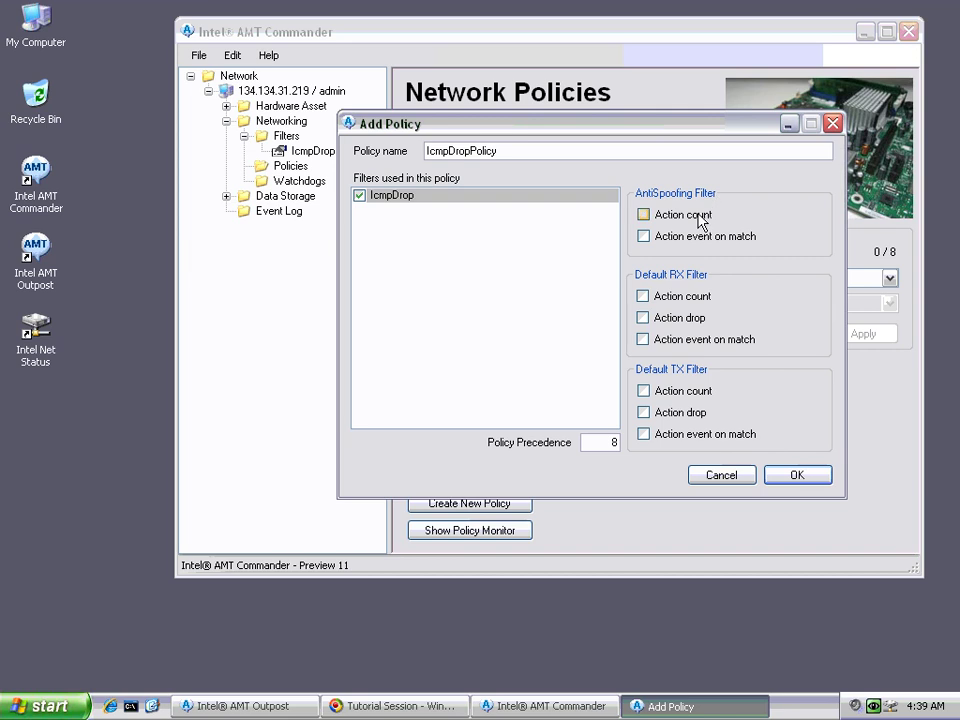
pyautogui.click(698, 243)
pyautogui.click(698, 243)
pyautogui.click(690, 218)
pyautogui.click(693, 218)
pyautogui.click(694, 238)
pyautogui.click(691, 238)
# Step: Add the policy with the IcmpDrop filter included and display the IcmpDropPolicy details
pyautogui.click(360, 195)
pyautogui.click(797, 476)
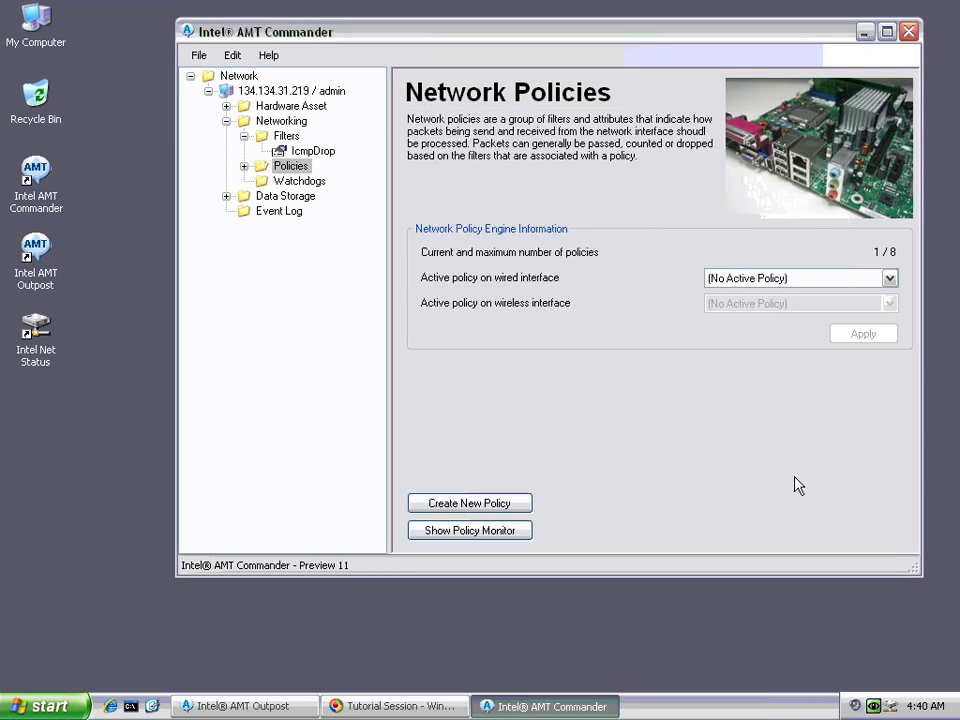
pyautogui.click(244, 166)
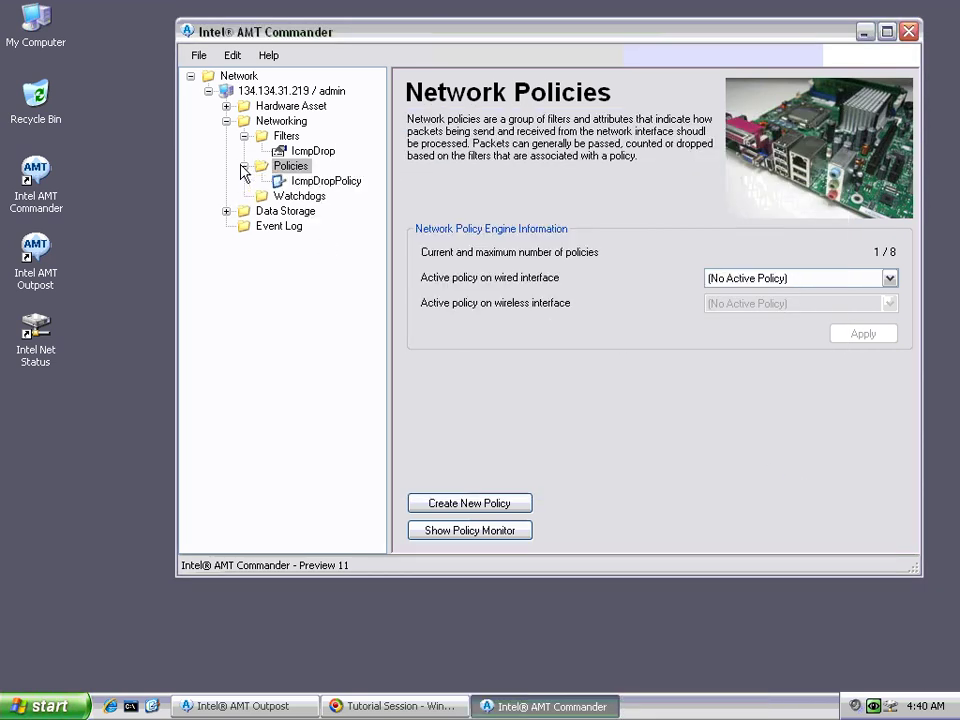
pyautogui.click(325, 183)
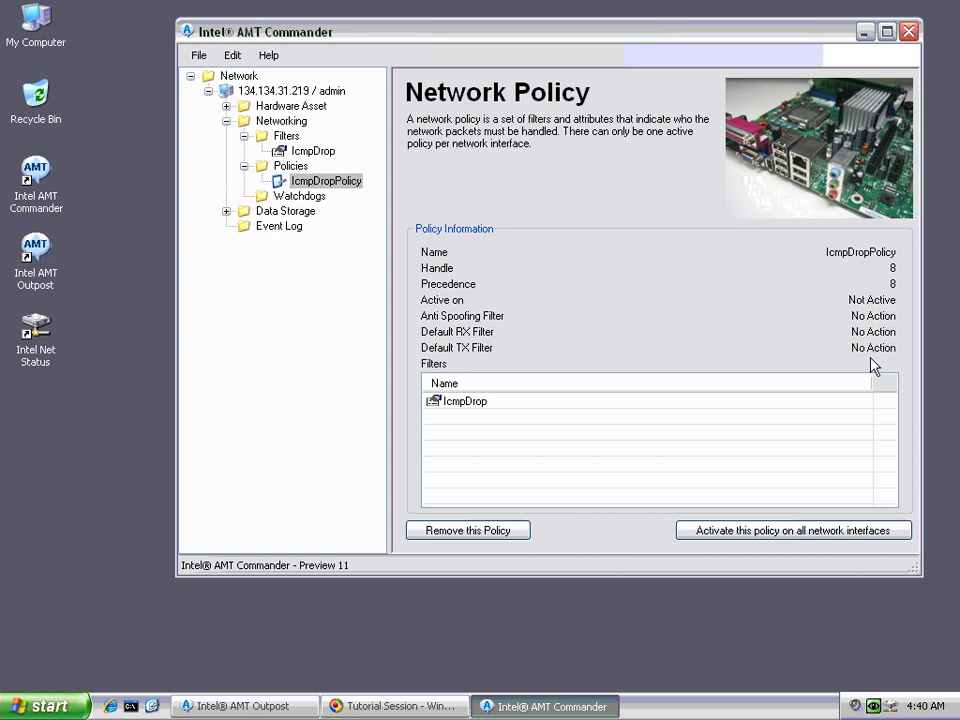
# Step: Open the Intel Net Status ping window and return to AMT Commander with the ping graphs still in view
pyautogui.rightClick(891, 705)
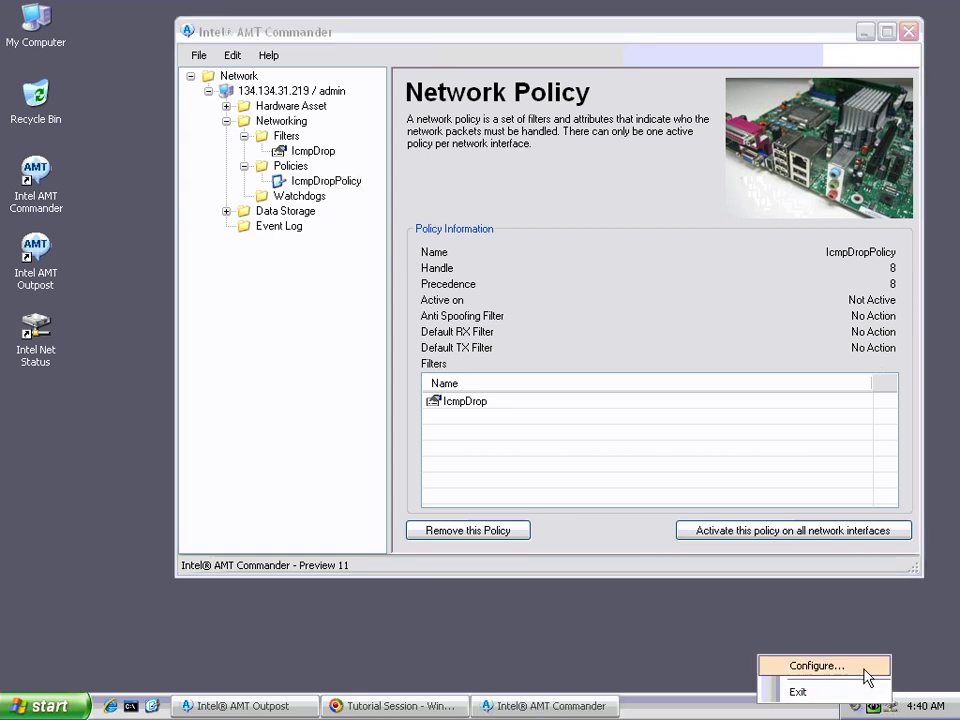
pyautogui.click(864, 668)
pyautogui.moveTo(706, 454); pyautogui.dragTo(707, 468)
pyautogui.click(613, 366)
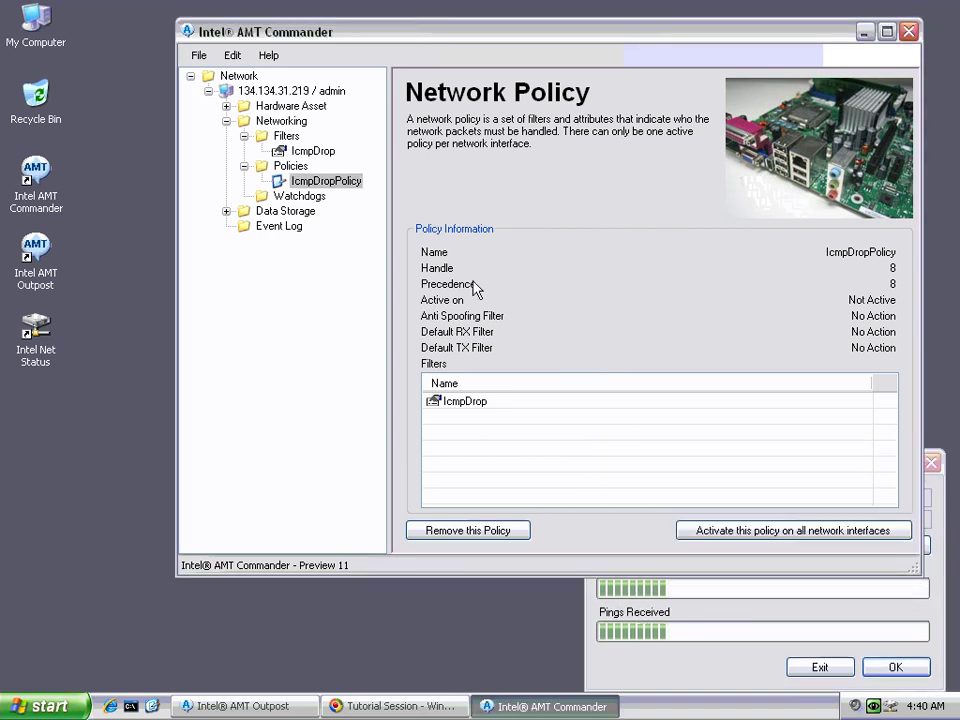
# Step: Activate IcmpDropPolicy on the Wired NIC
pyautogui.rightClick(317, 182)
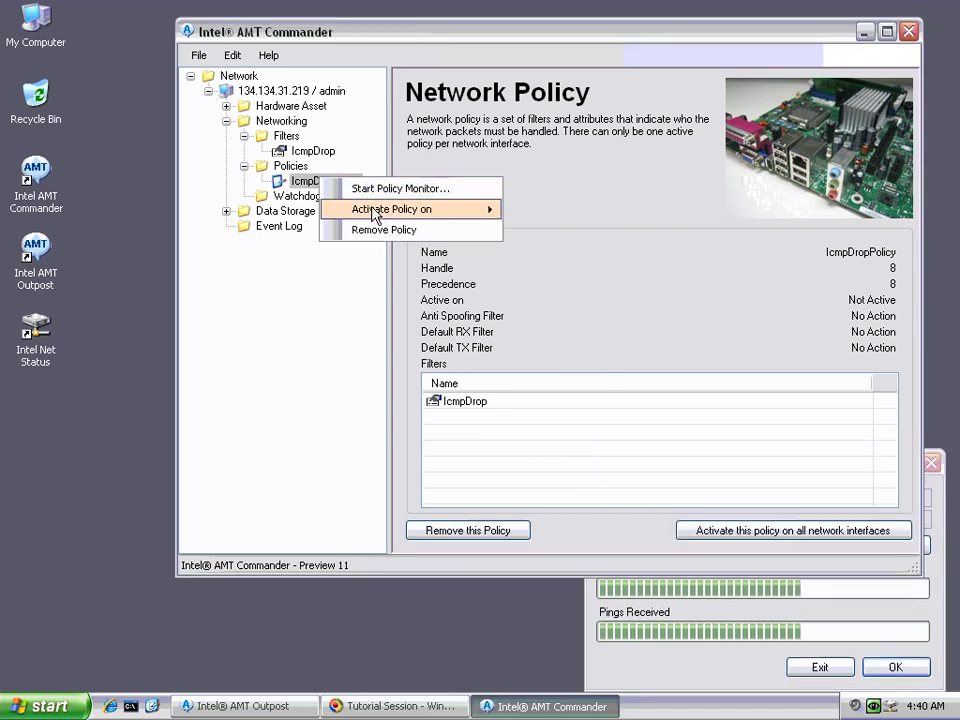
pyautogui.moveTo(374, 210)
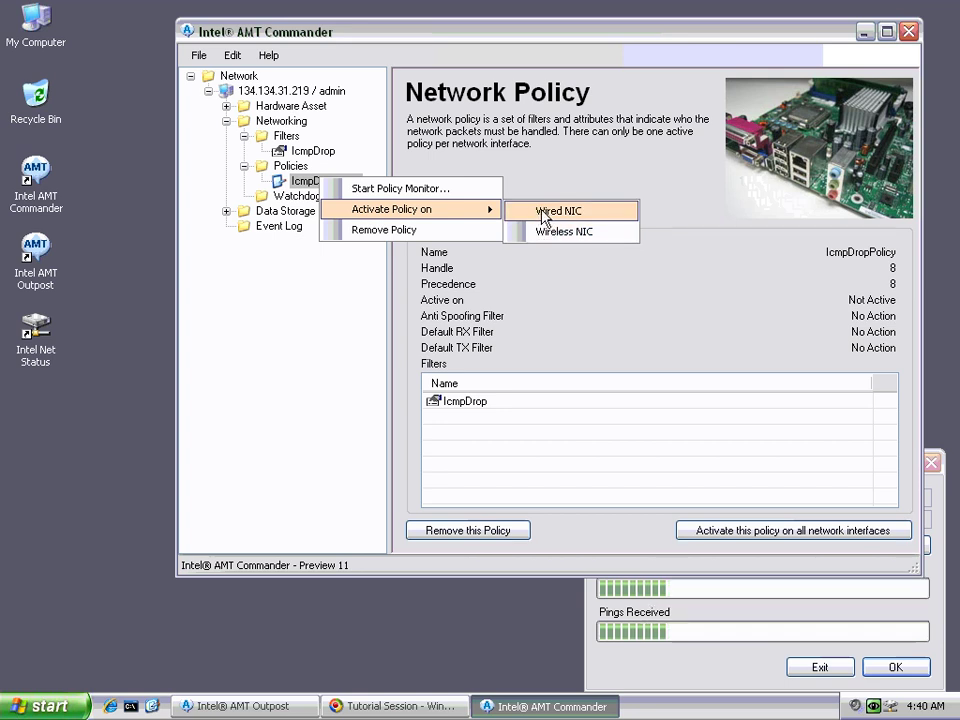
pyautogui.click(545, 215)
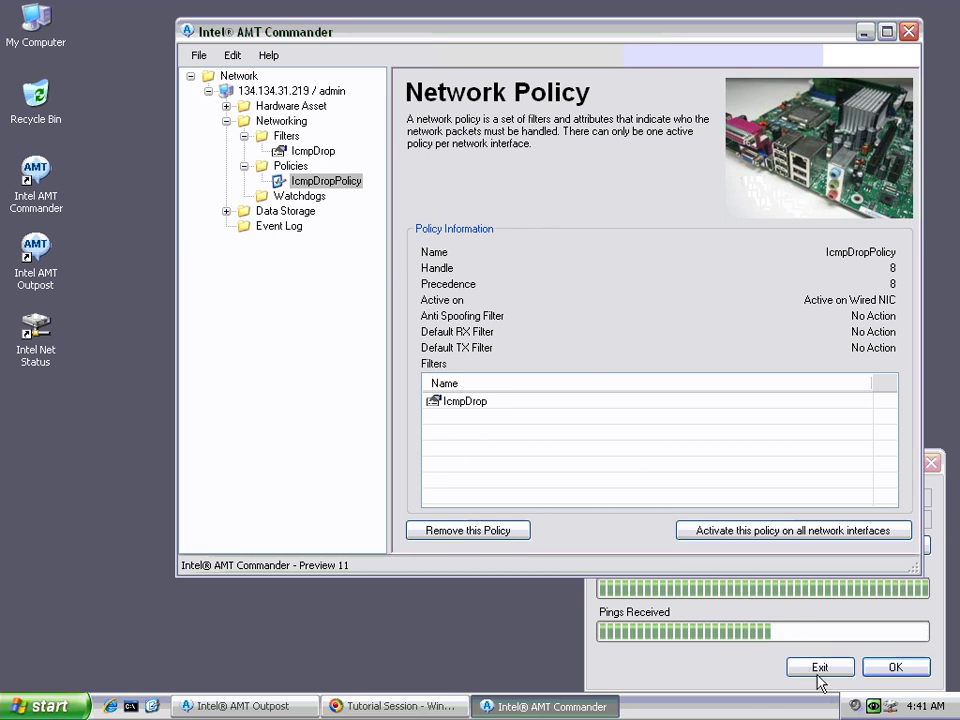
# Step: Check sent and received pings in Intel Net Status against the IcmpDrop filter's matching details
pyautogui.click(737, 680)
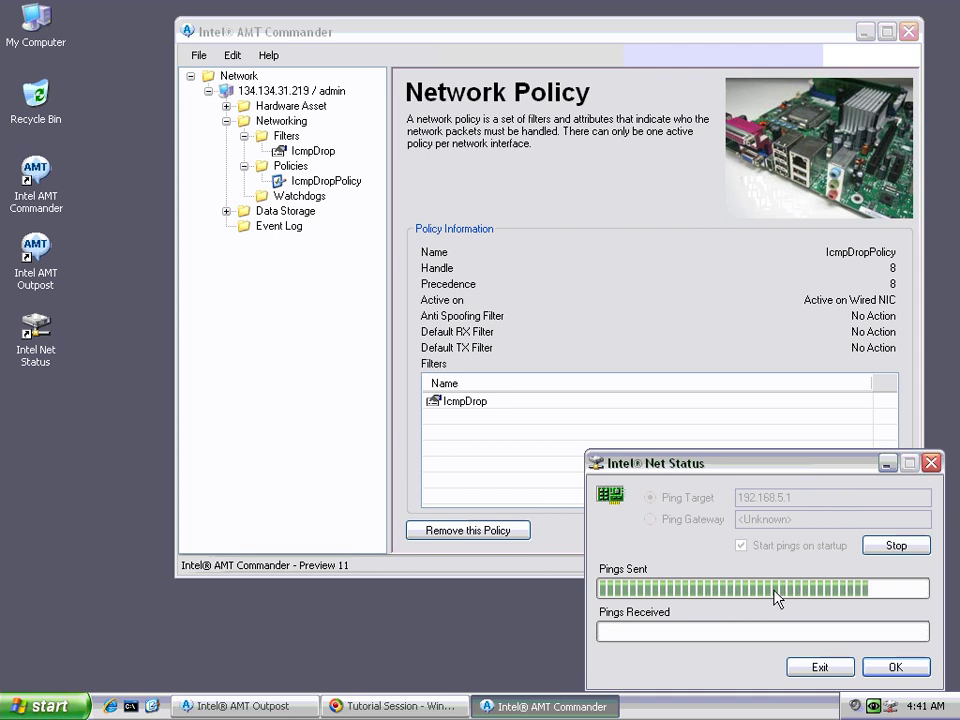
pyautogui.click(303, 152)
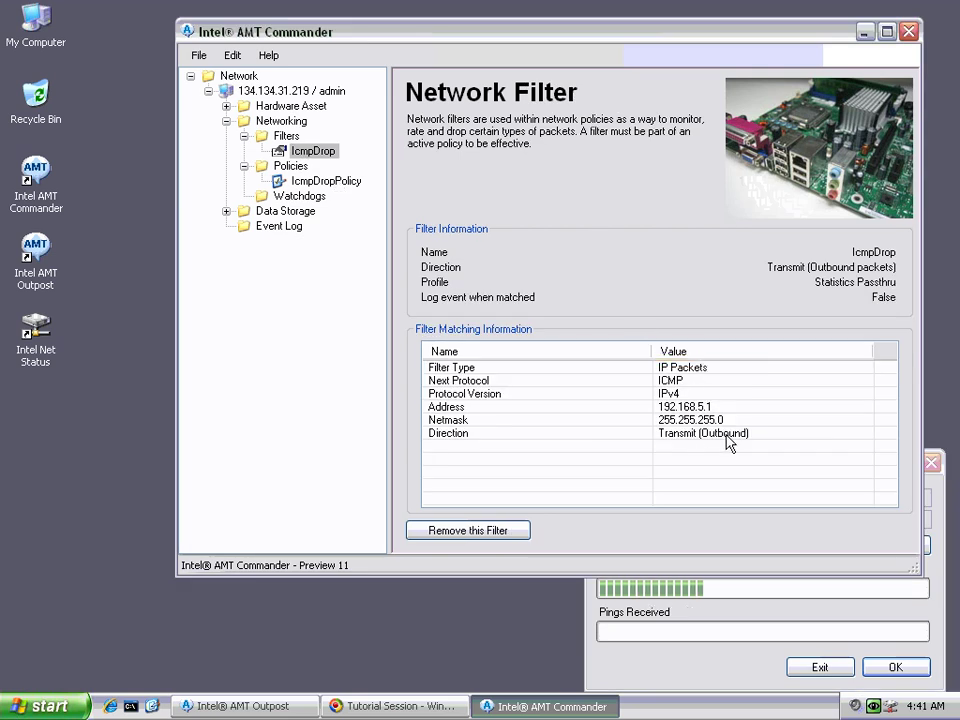
pyautogui.click(713, 615)
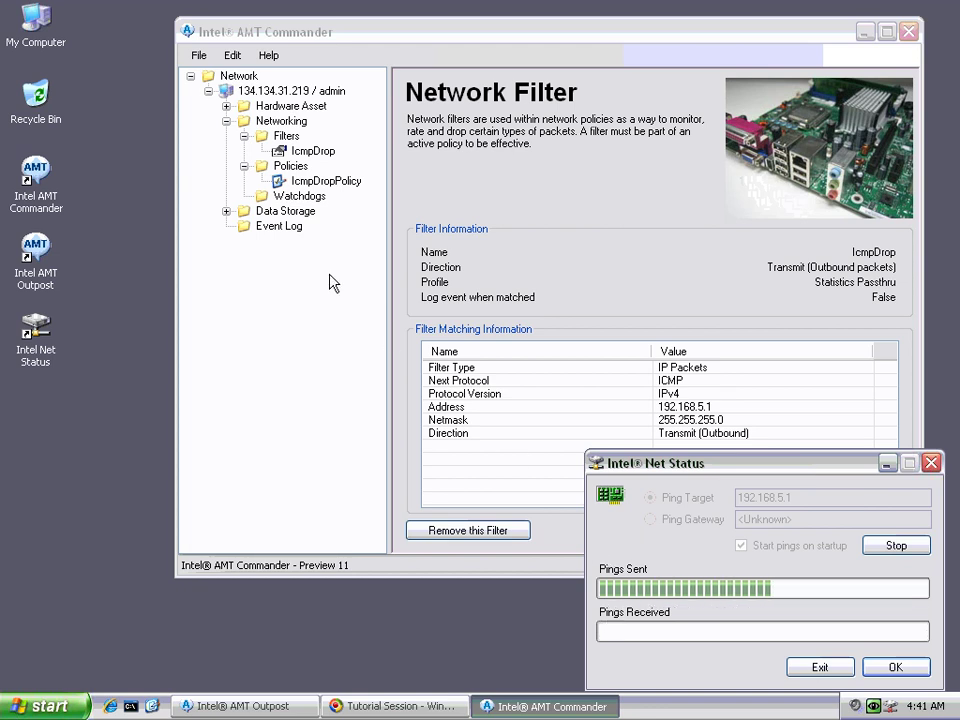
# Step: Watch the IcmpDropPolicy statistics in the policy monitor with Auto Refresh enabled, and close the monitor
pyautogui.click(289, 166)
pyautogui.rightClick(288, 166)
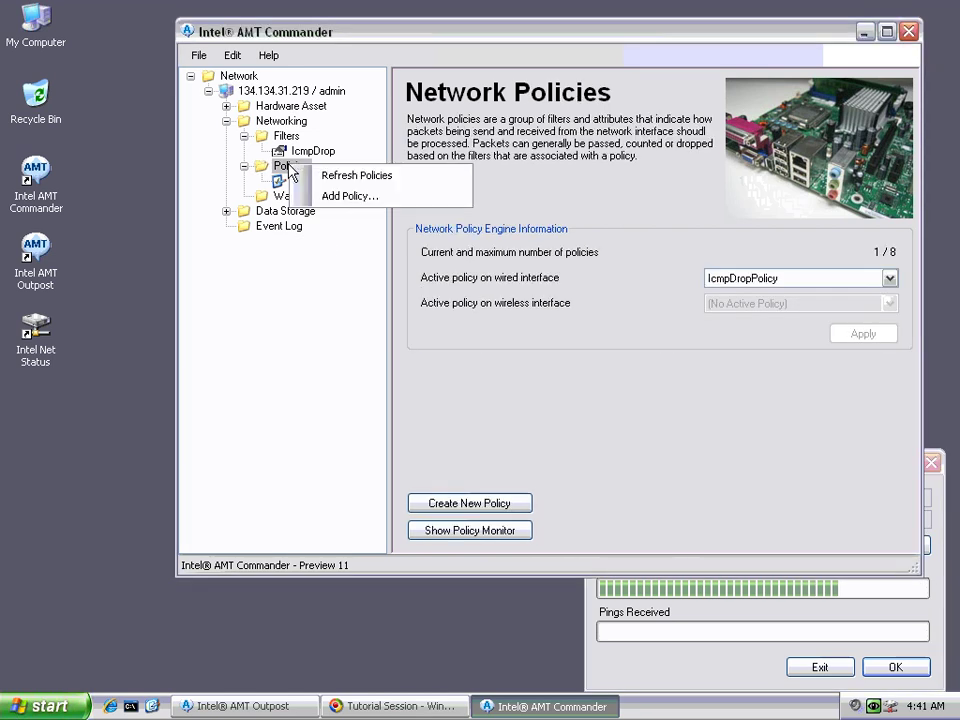
pyautogui.click(280, 182)
pyautogui.rightClick(282, 181)
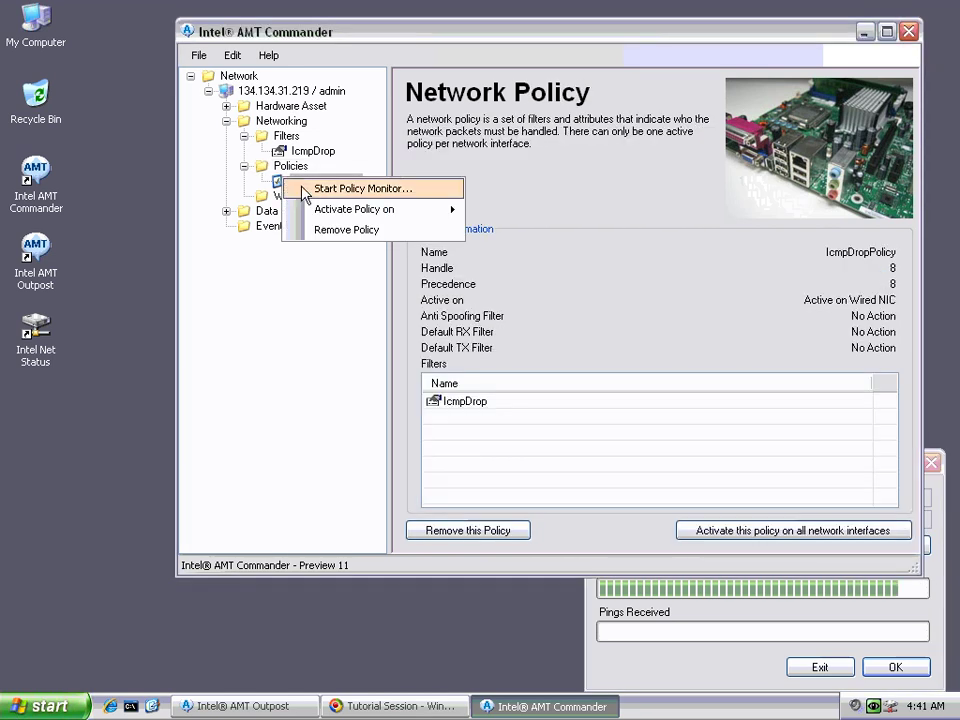
pyautogui.click(303, 188)
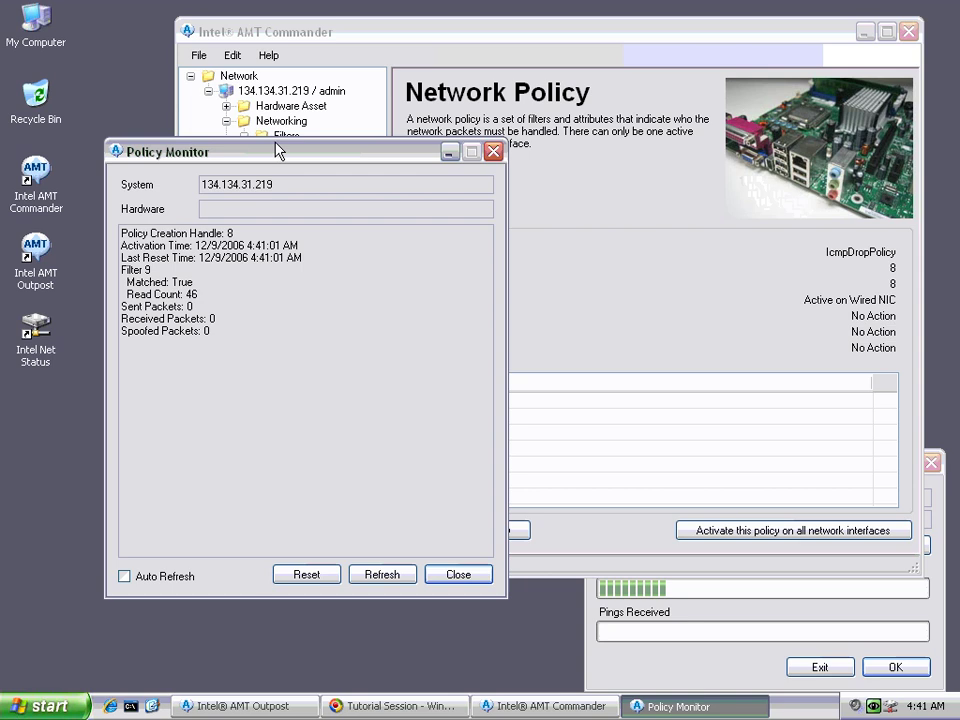
pyautogui.moveTo(278, 150); pyautogui.dragTo(258, 215)
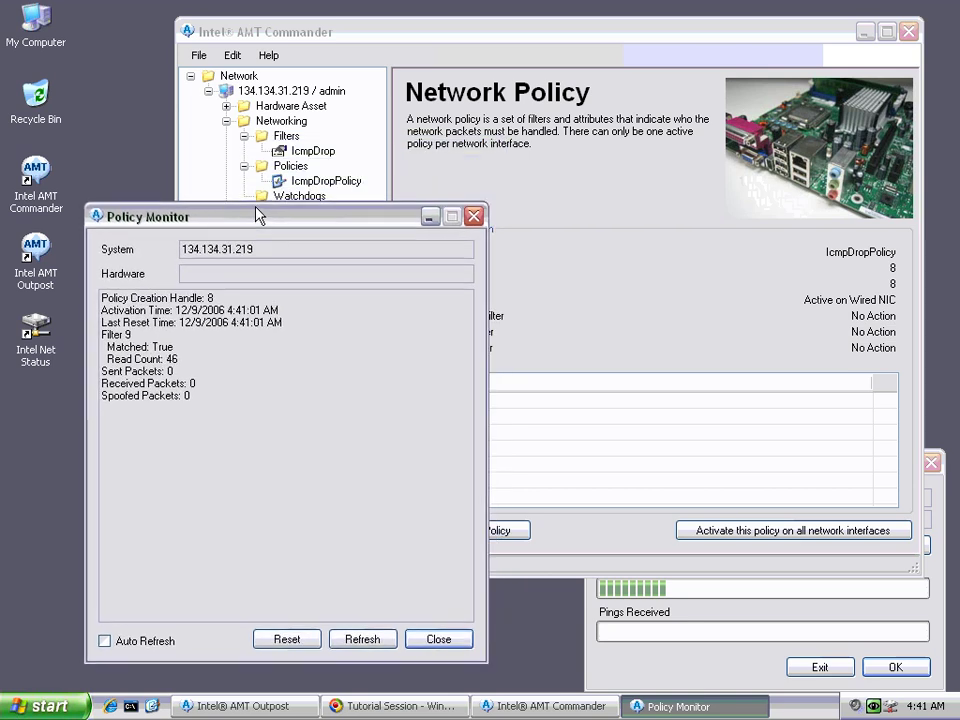
pyautogui.click(106, 641)
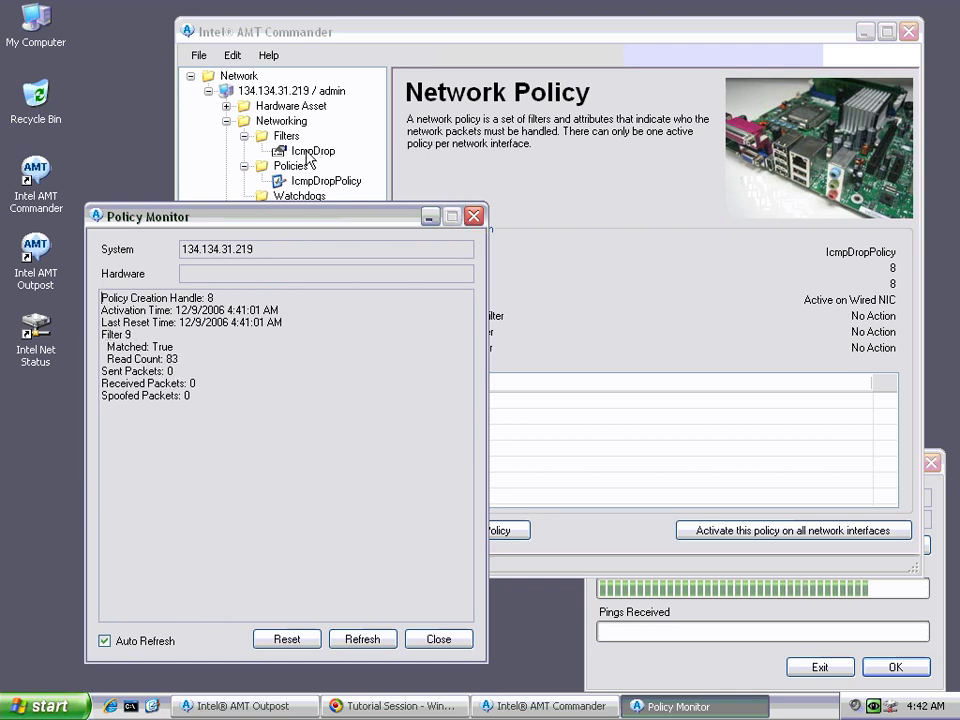
pyautogui.doubleClick(185, 343)
pyautogui.click(440, 639)
# Step: Deactivate IcmpDropPolicy on the Wired NIC and check the pings in Intel Net Status
pyautogui.rightClick(320, 182)
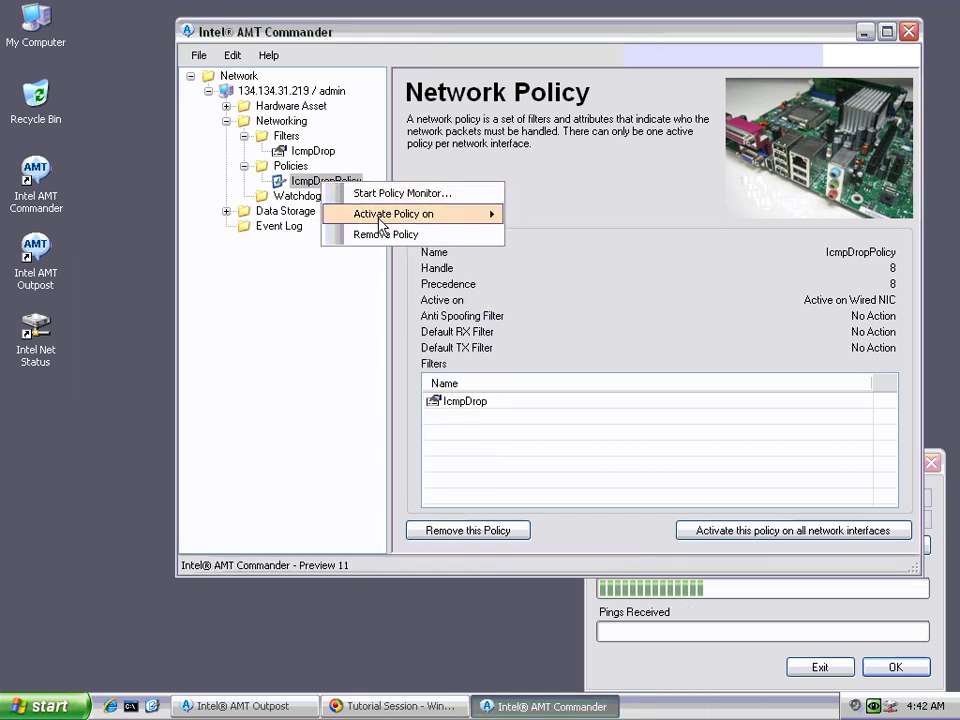
pyautogui.moveTo(383, 222)
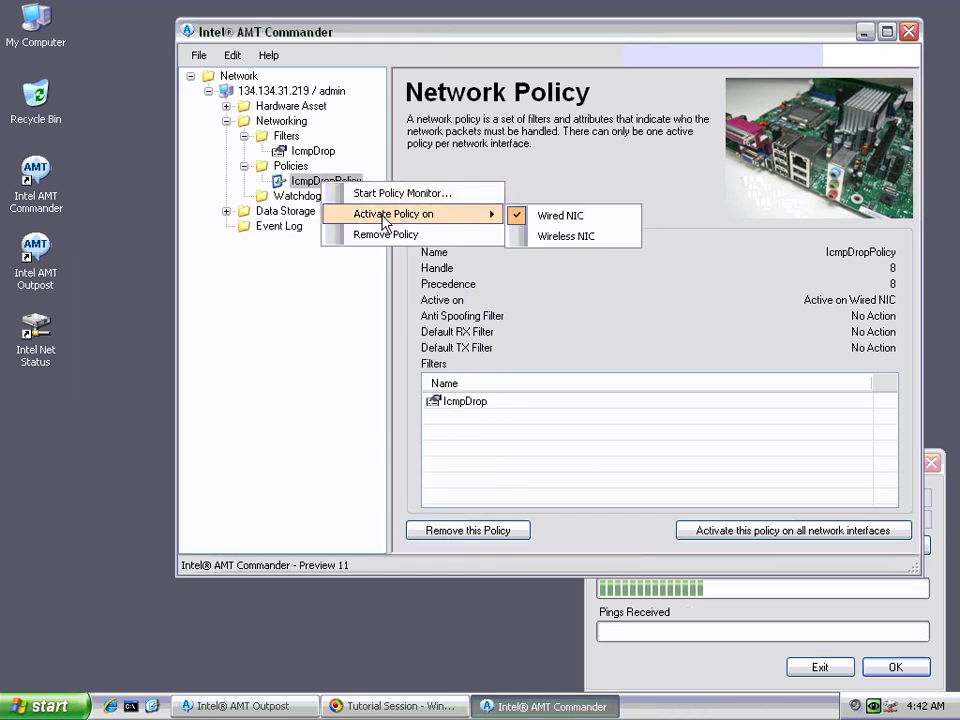
pyautogui.click(552, 216)
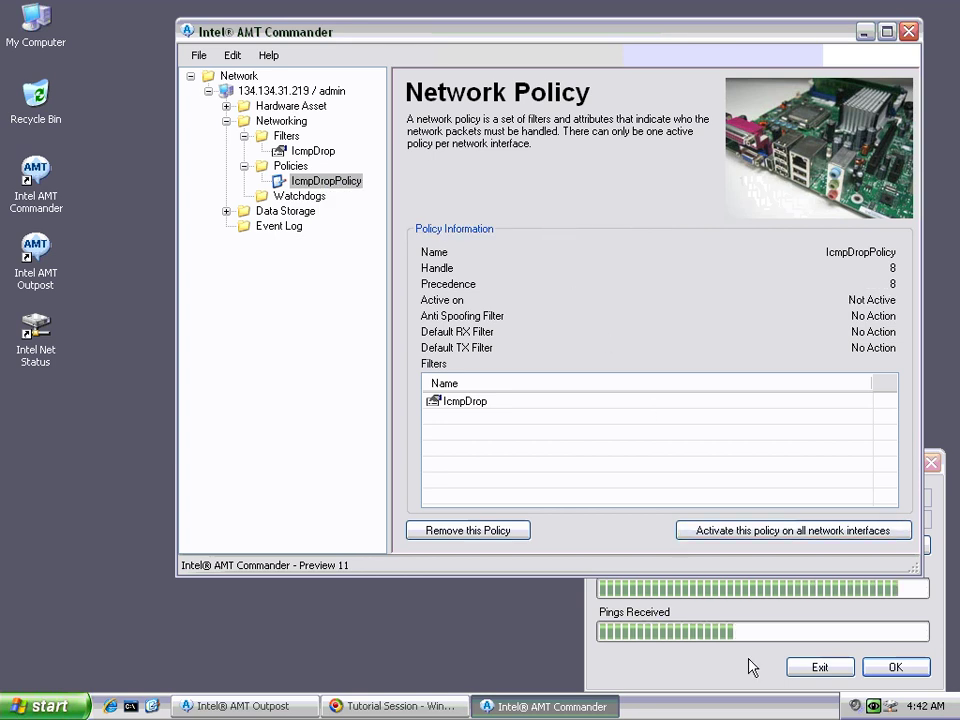
pyautogui.click(694, 667)
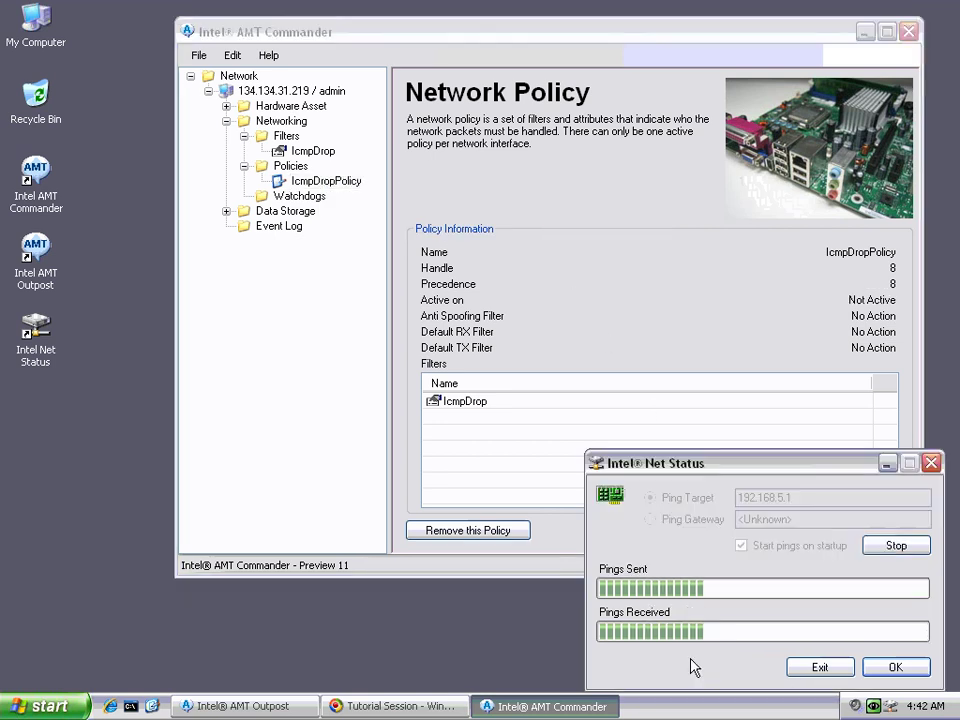
# Step: Start a new network policy named AllPacketPolicy with Action count enabled for the default RX and TX filters
pyautogui.click(283, 140)
pyautogui.click(288, 166)
pyautogui.rightClick(288, 167)
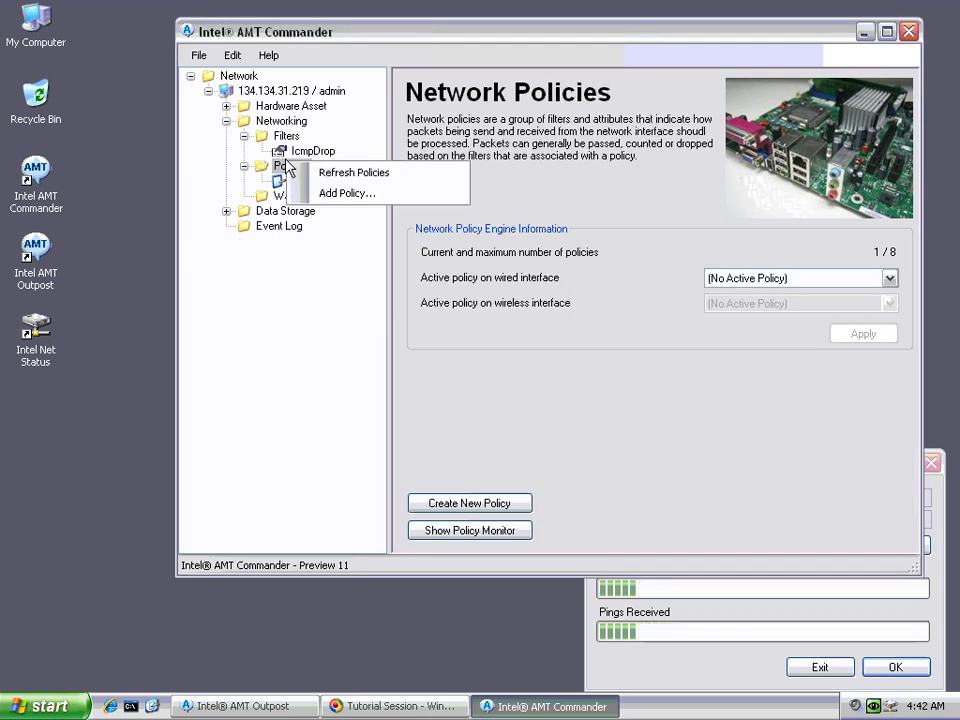
pyautogui.click(322, 193)
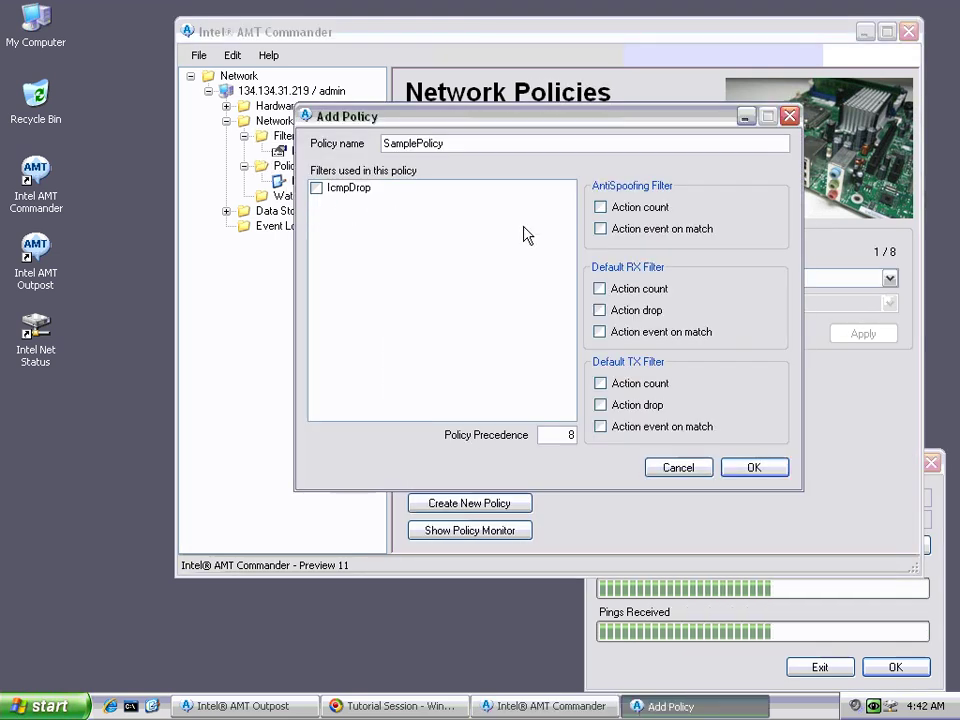
pyautogui.click(416, 143)
pyautogui.press('BackSpace')
pyautogui.press('BackSpace')
pyautogui.press('BackSpace')
pyautogui.press('BackSpace')
pyautogui.press('BackSpace')
pyautogui.press('BackSpace')
pyautogui.write('AllP')
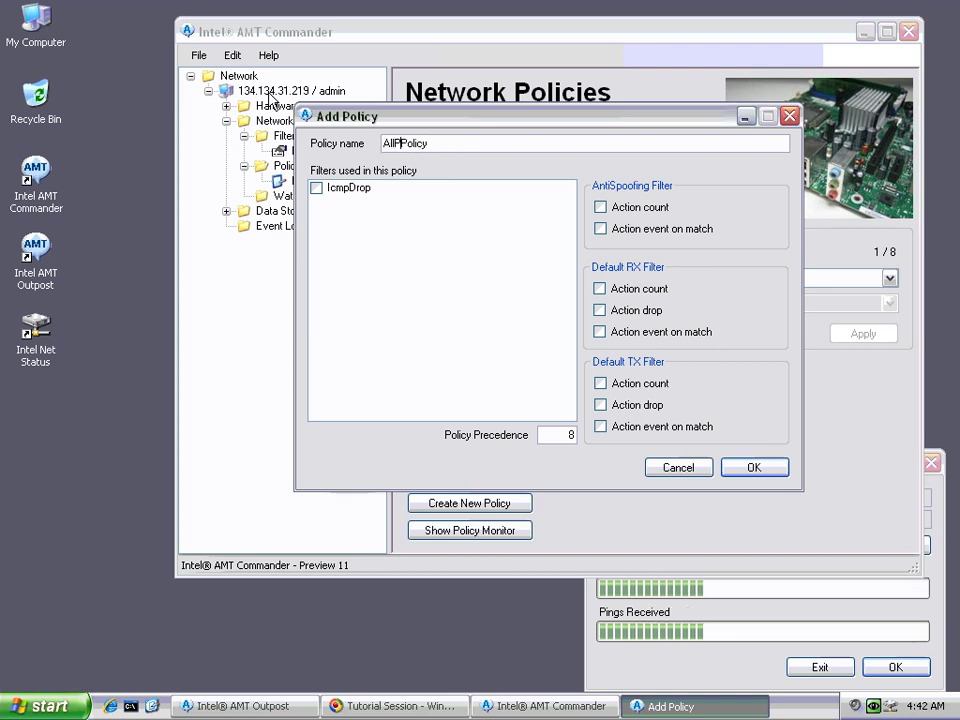
pyautogui.write('acket')
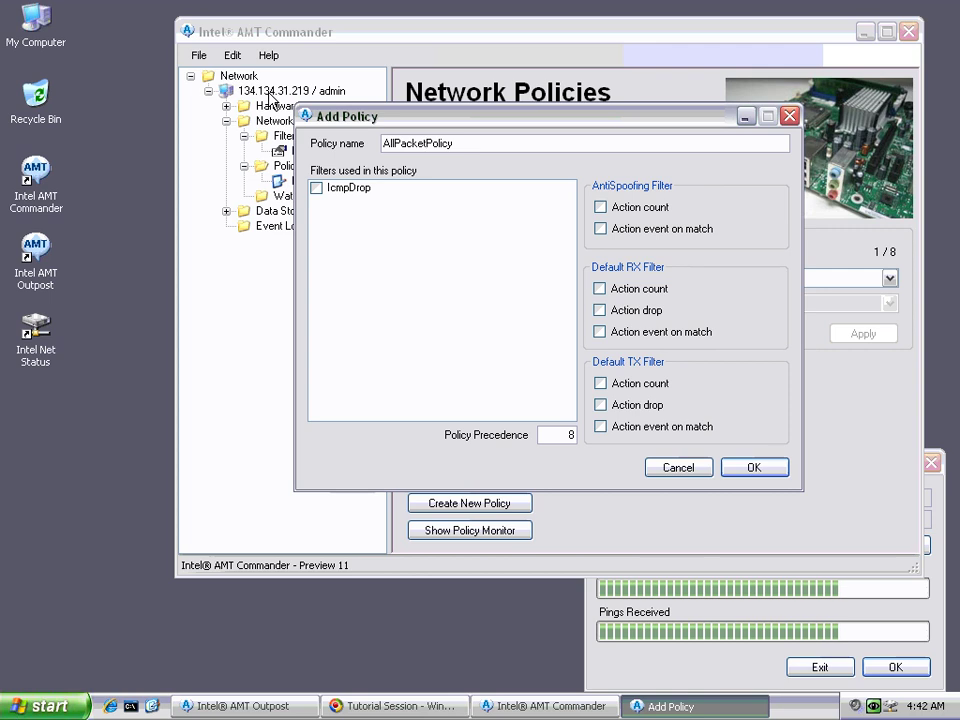
pyautogui.click(641, 291)
pyautogui.click(608, 387)
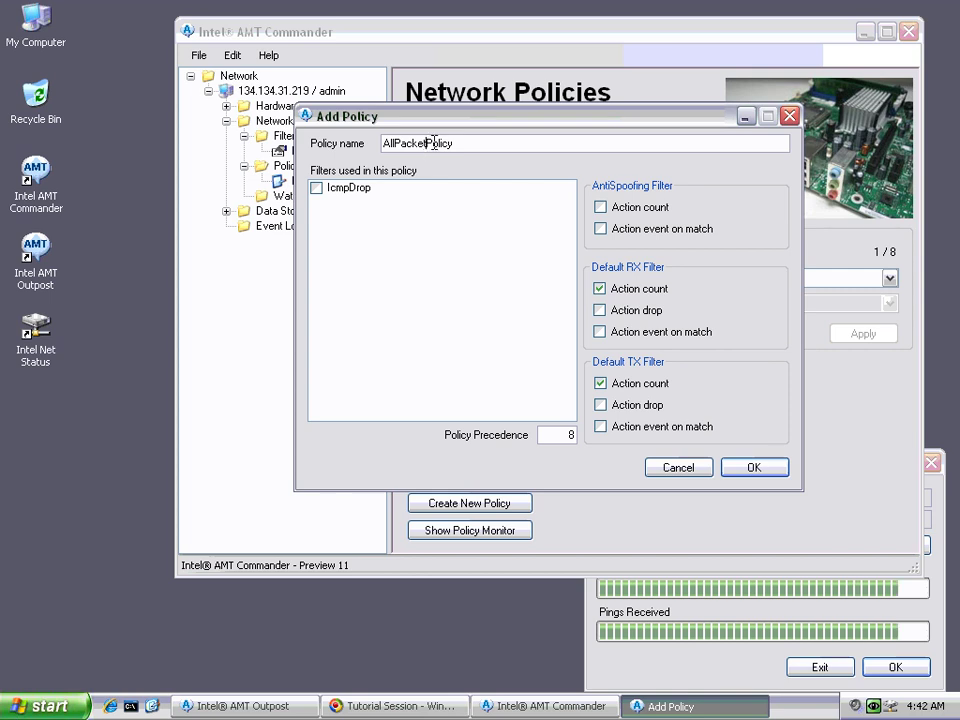
# Step: Change the new policy's name to AllPacketCount and add the policy
pyautogui.write('Co')
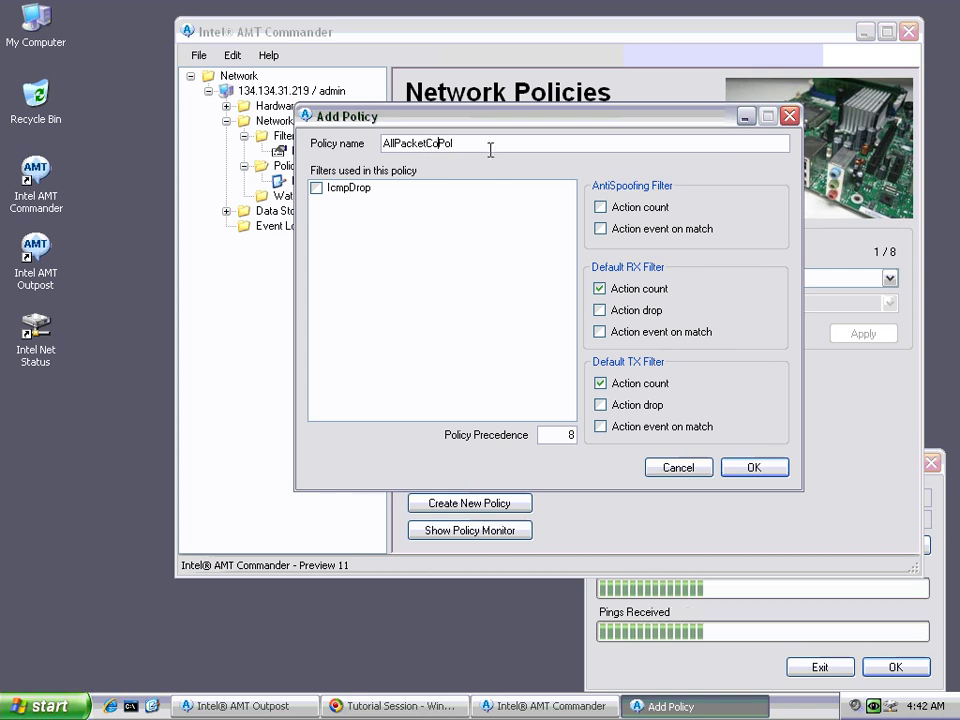
pyautogui.write('unt')
pyautogui.press('Delete')
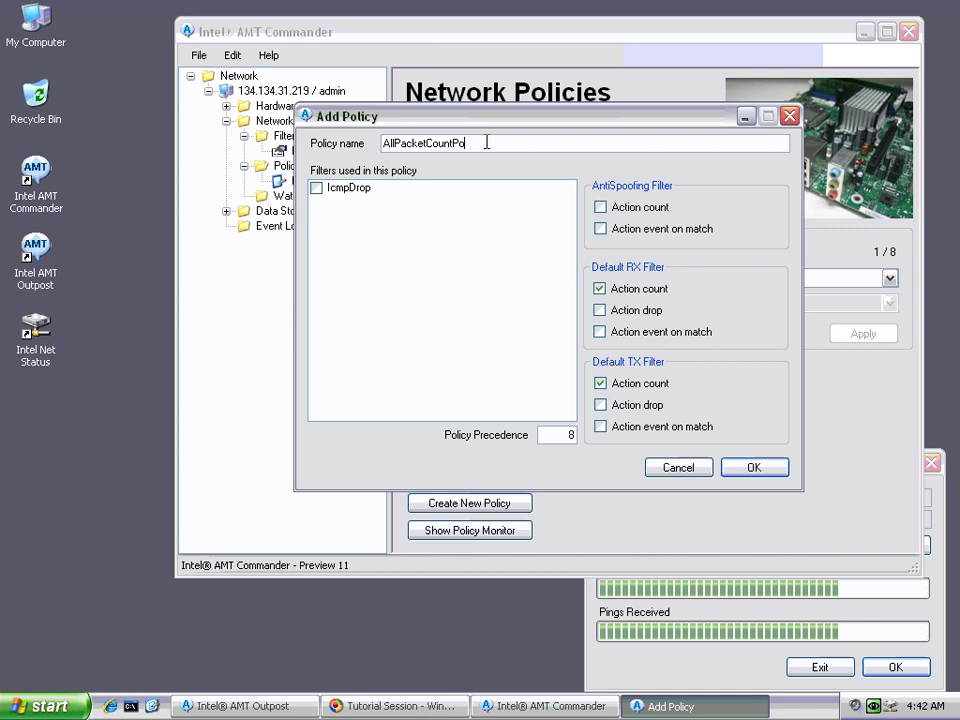
pyautogui.press('BackSpace')
pyautogui.press('BackSpace')
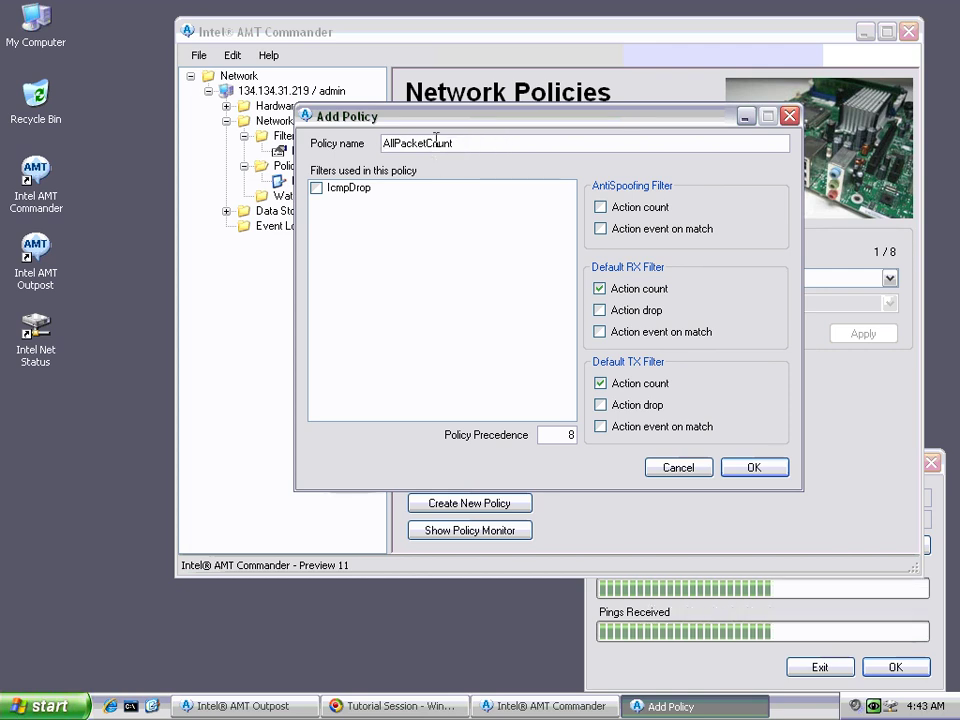
pyautogui.click(765, 468)
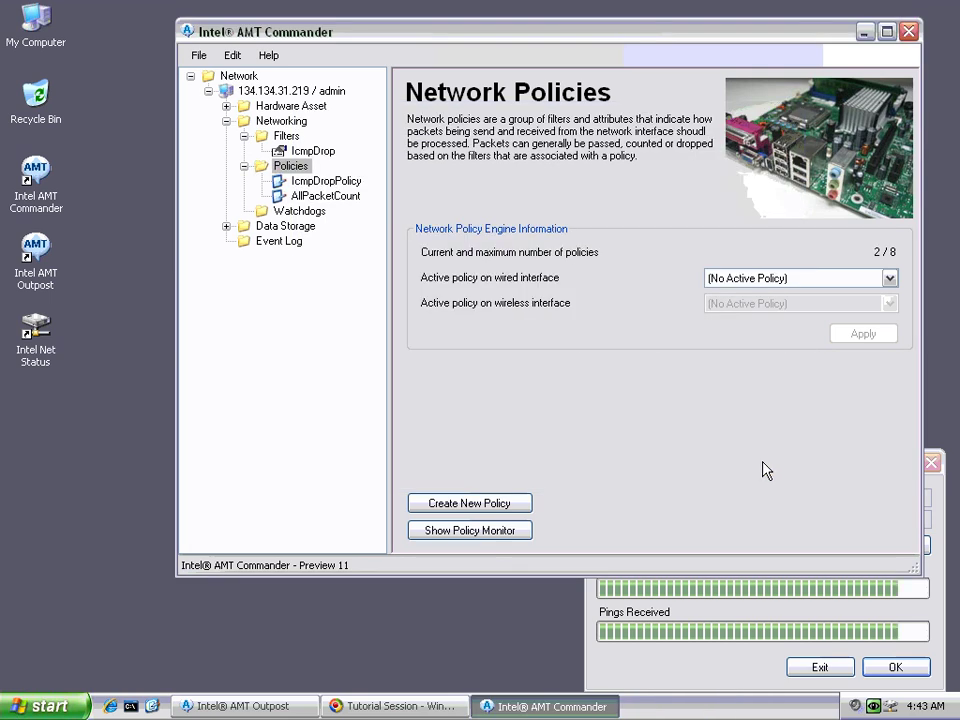
# Step: Activate the AllPacketCount policy on the Wired NIC
pyautogui.click(301, 197)
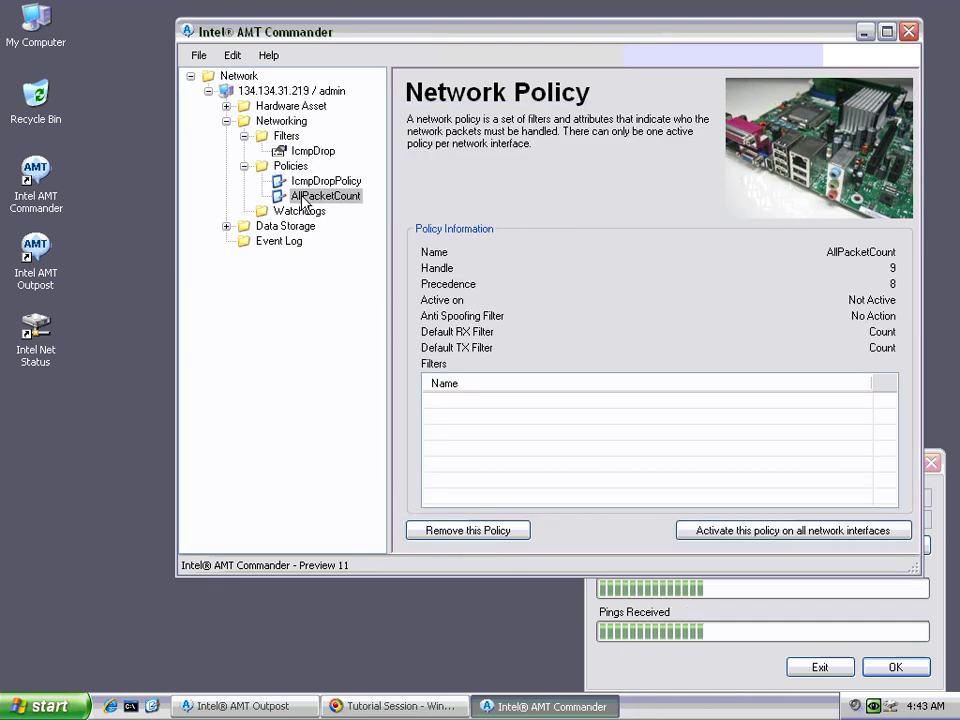
pyautogui.rightClick(301, 197)
pyautogui.moveTo(345, 229)
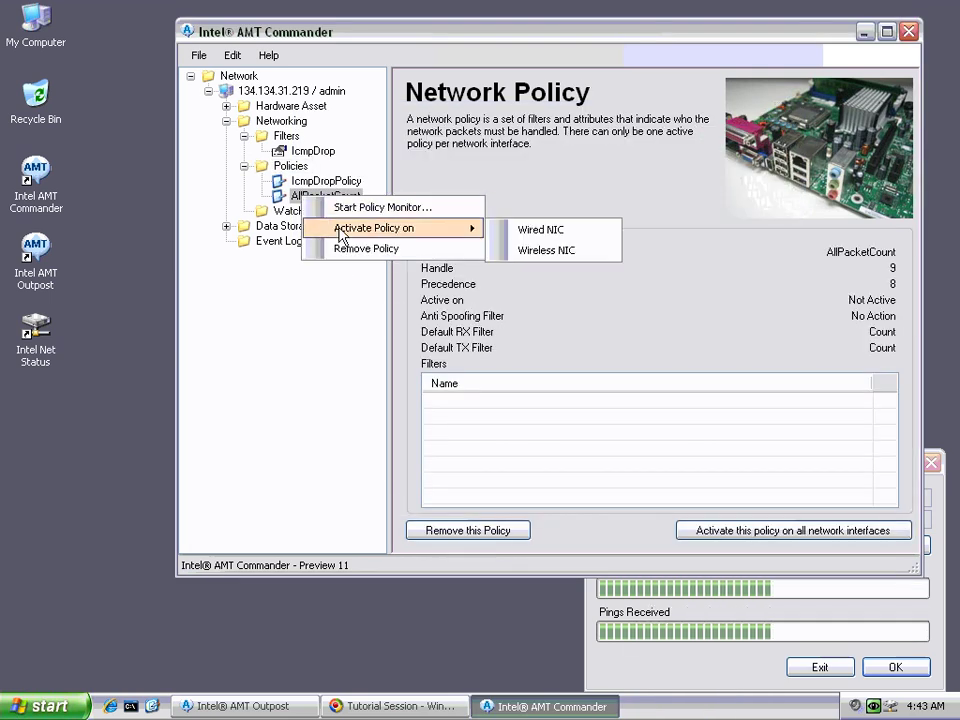
pyautogui.click(553, 230)
# Step: Watch the active policy's packet counts in the policy monitor with Auto Refresh enabled alongside Intel Net Status, and close the monitor
pyautogui.rightClick(263, 168)
pyautogui.click(290, 182)
pyautogui.rightClick(316, 183)
pyautogui.click(325, 189)
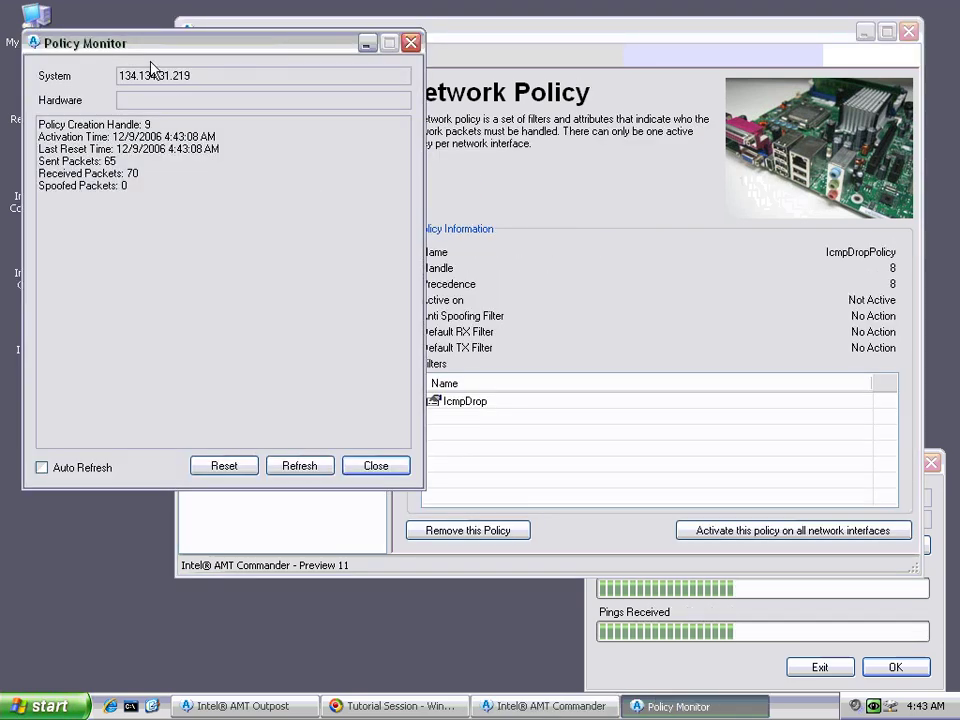
pyautogui.moveTo(160, 45); pyautogui.dragTo(166, 232)
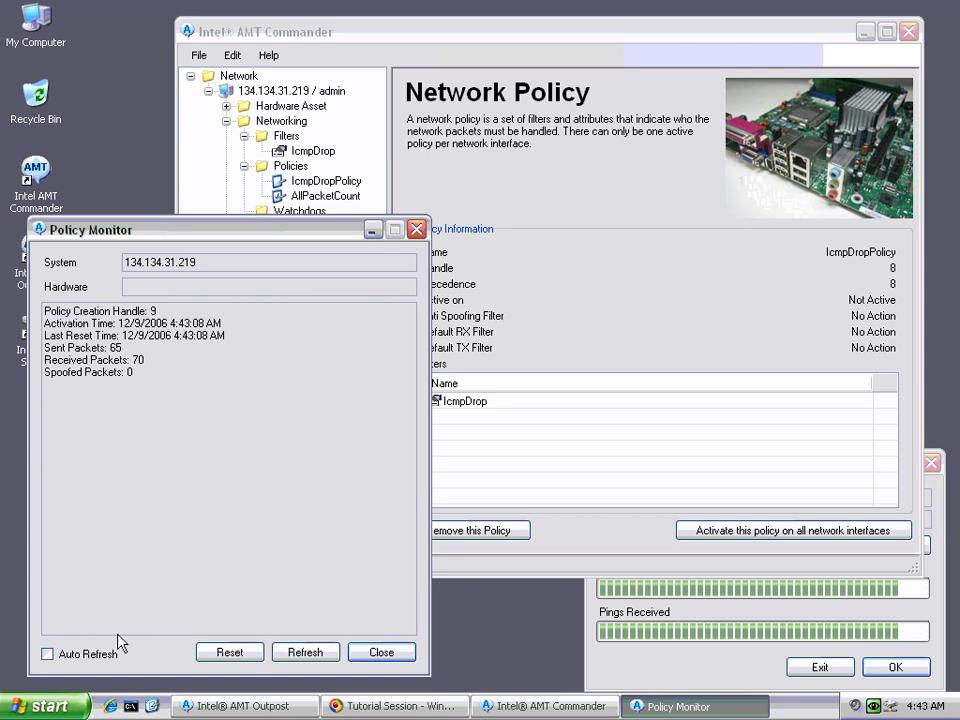
pyautogui.click(94, 656)
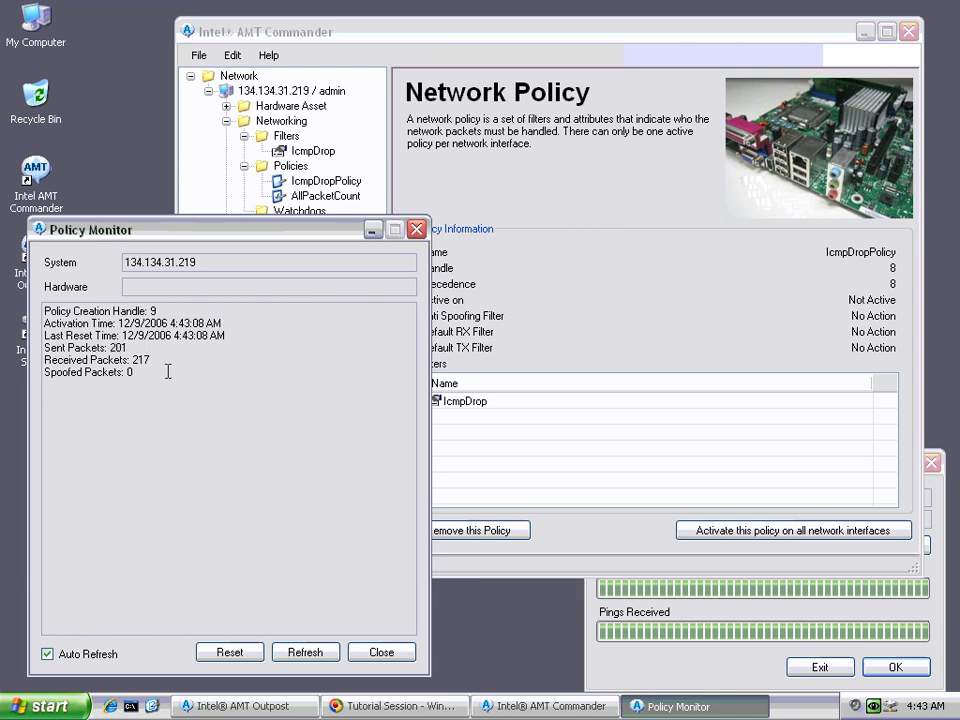
pyautogui.click(700, 673)
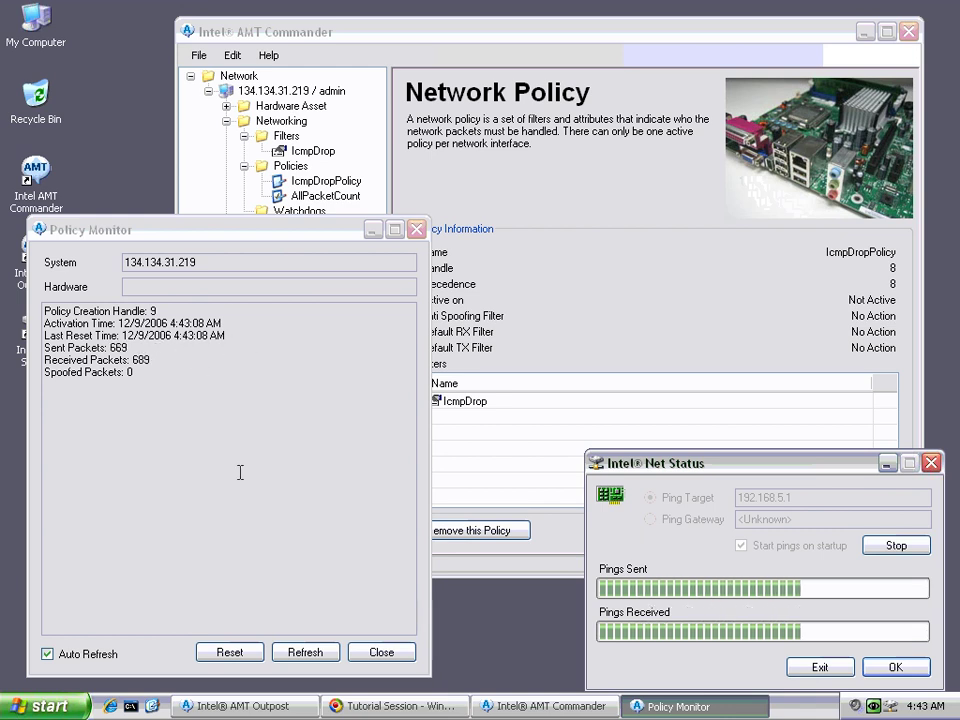
pyautogui.click(378, 652)
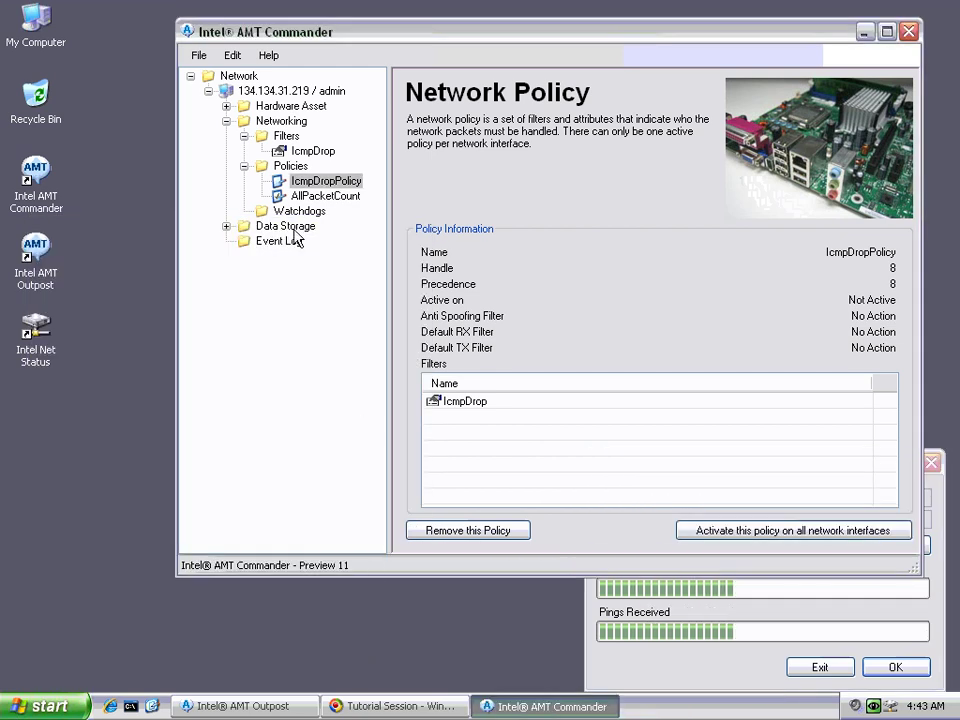
# Step: Deactivate the AllPacketCount policy on the Wired NIC and dismiss the Intel Net Status window
pyautogui.rightClick(311, 197)
pyautogui.moveTo(372, 224)
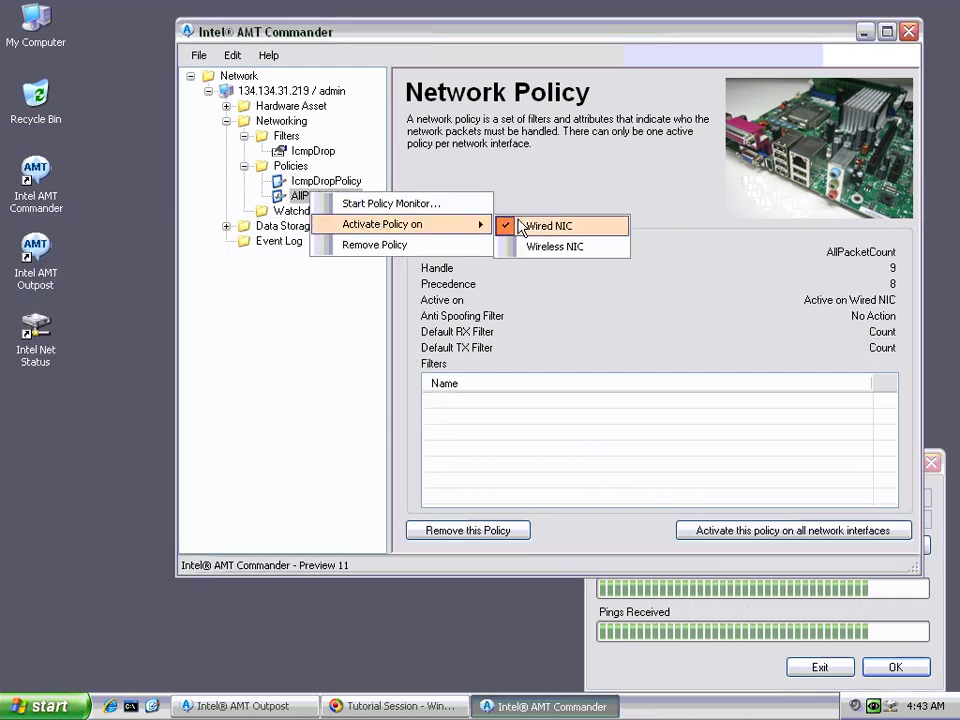
pyautogui.click(535, 226)
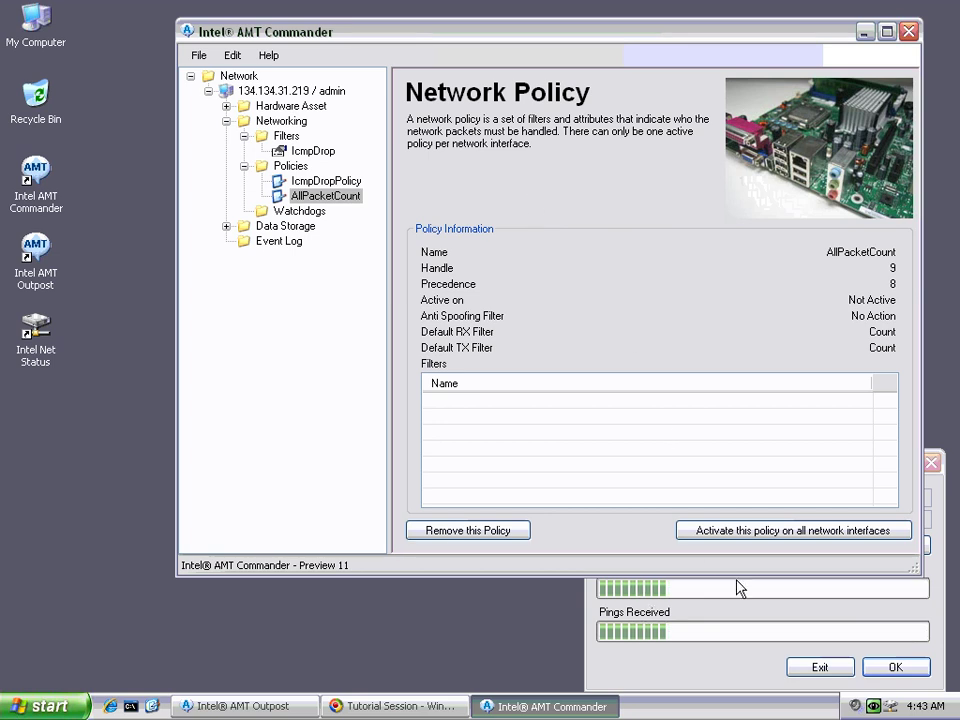
pyautogui.click(889, 666)
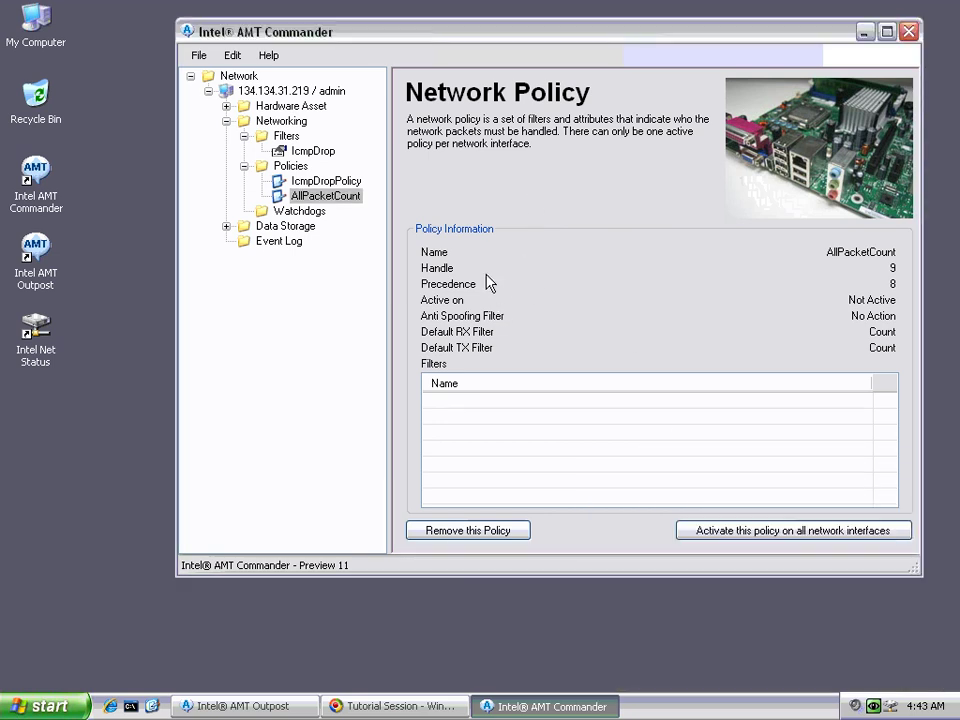
# Step: Set the Wired Watchdog Policy to IcmpDropPolicy and apply it to the watchdog engine
pyautogui.click(307, 213)
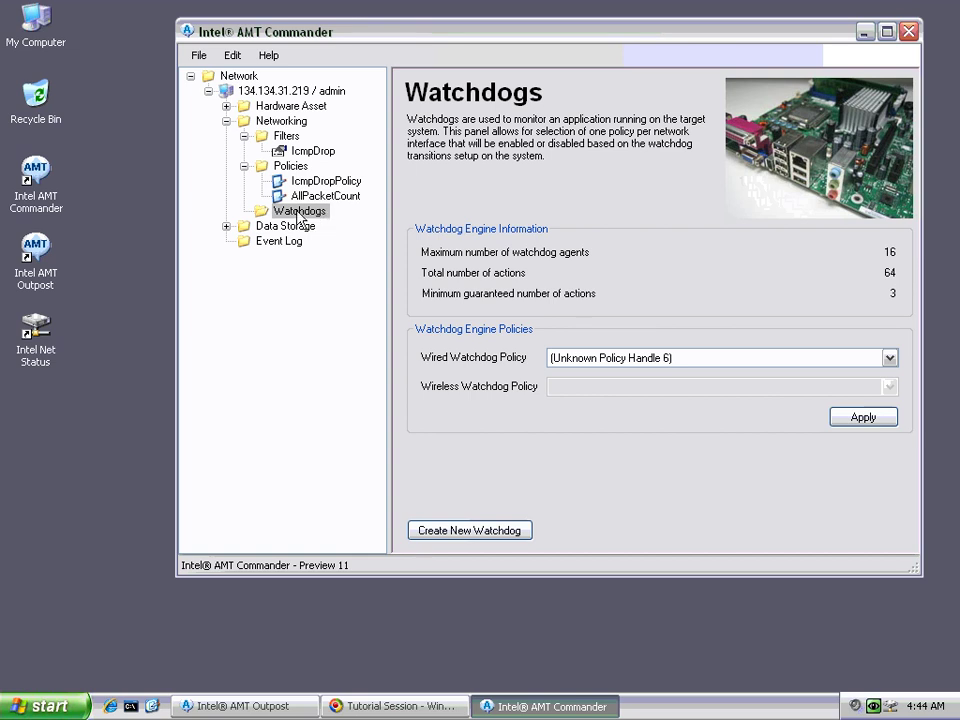
pyautogui.click(572, 357)
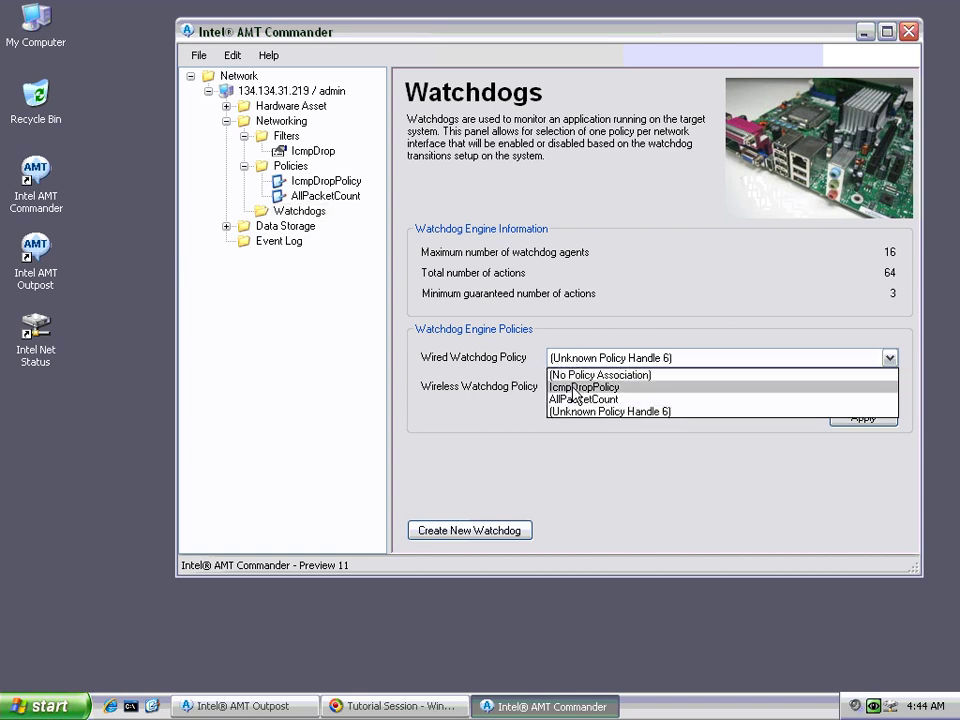
pyautogui.click(572, 386)
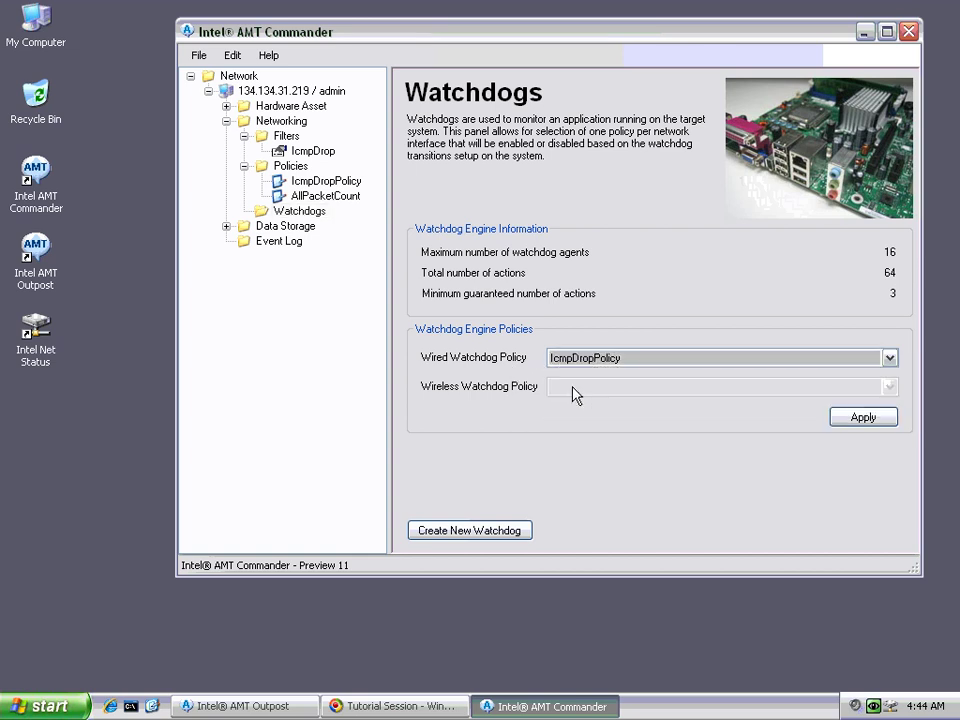
pyautogui.click(863, 420)
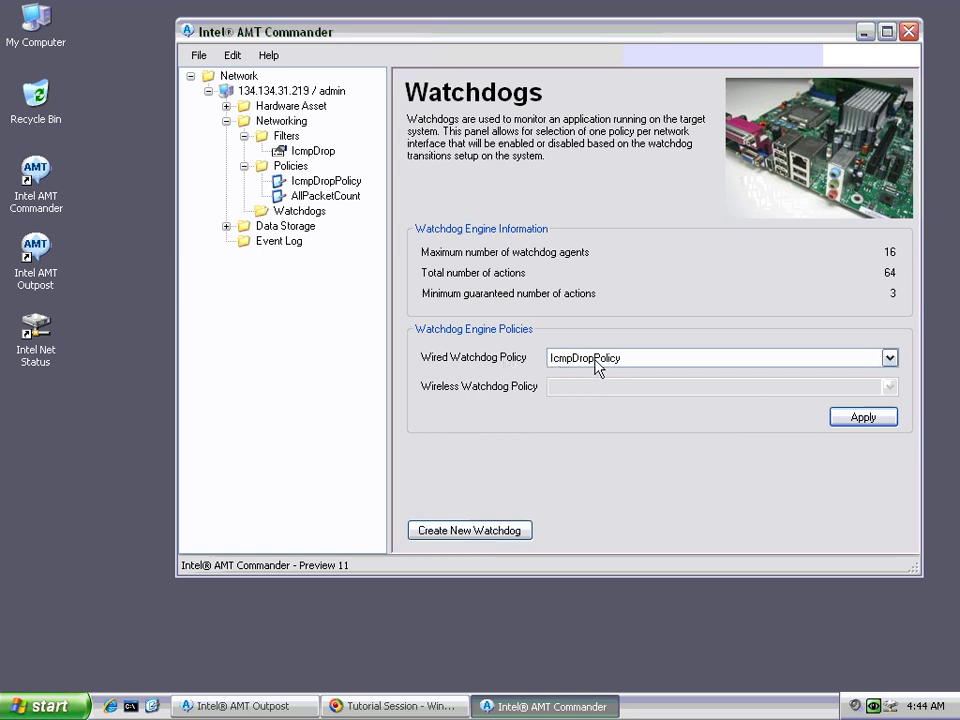
# Step: Add a watchdog named SampleWatchdog with the all-zero identifier, a 10-second timeout and a 30-second start time, and open its details
pyautogui.click(300, 211)
pyautogui.rightClick(300, 211)
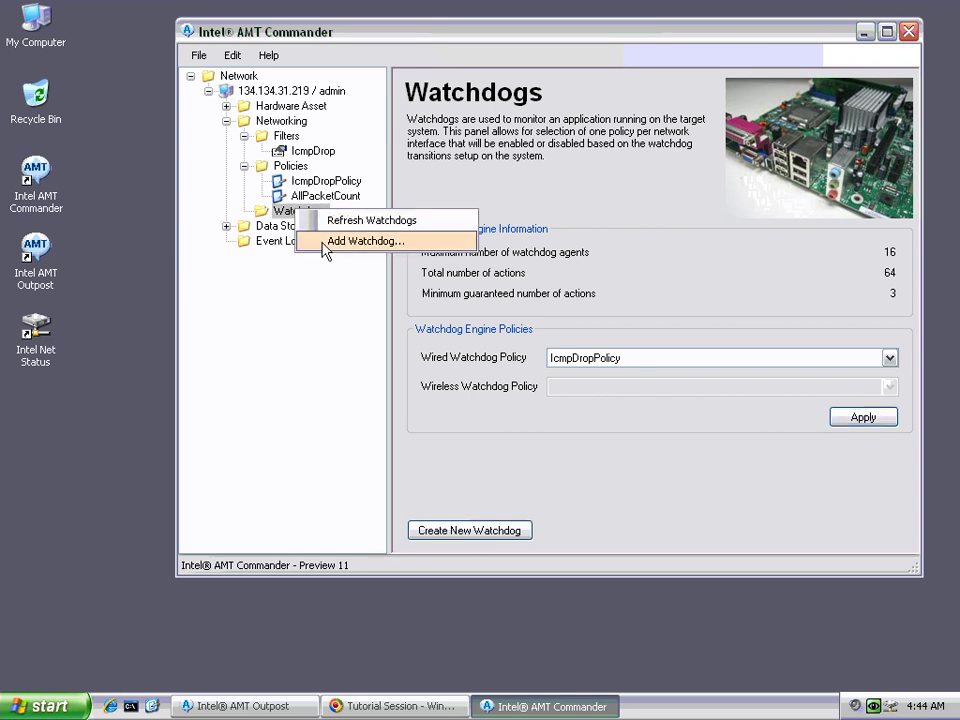
pyautogui.click(323, 242)
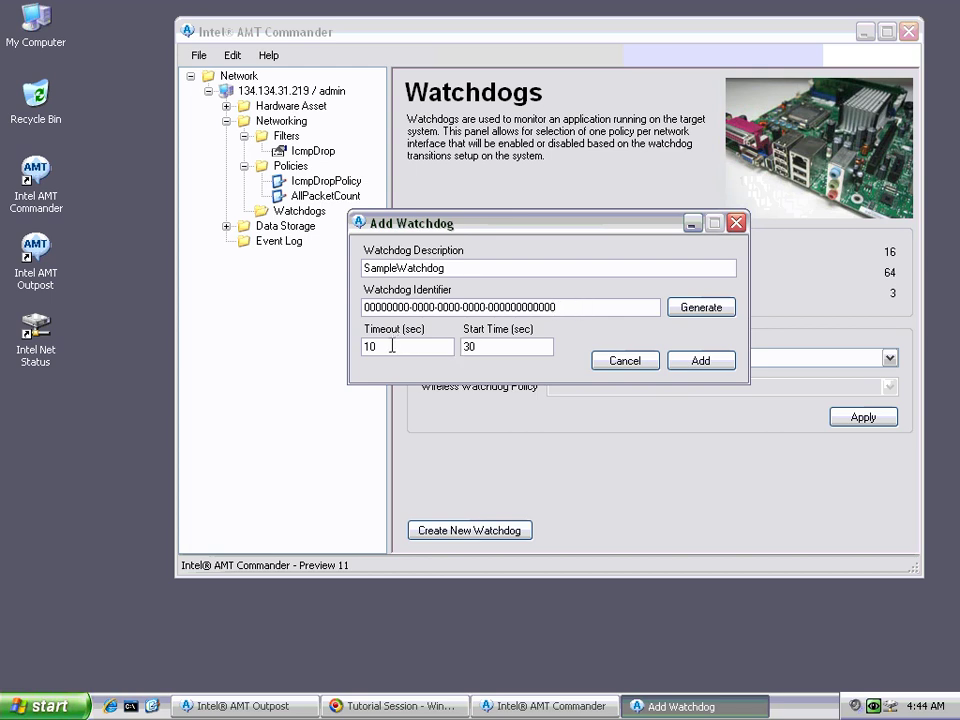
pyautogui.moveTo(399, 351); pyautogui.dragTo(349, 347)
pyautogui.click(393, 348)
pyautogui.click(700, 361)
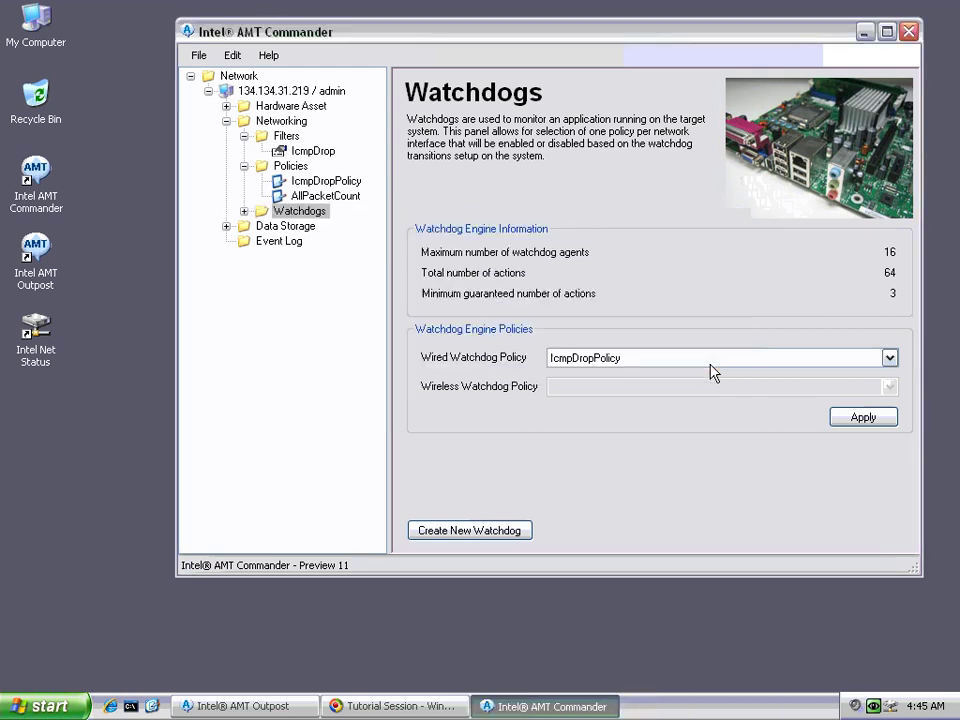
pyautogui.click(244, 211)
pyautogui.click(302, 228)
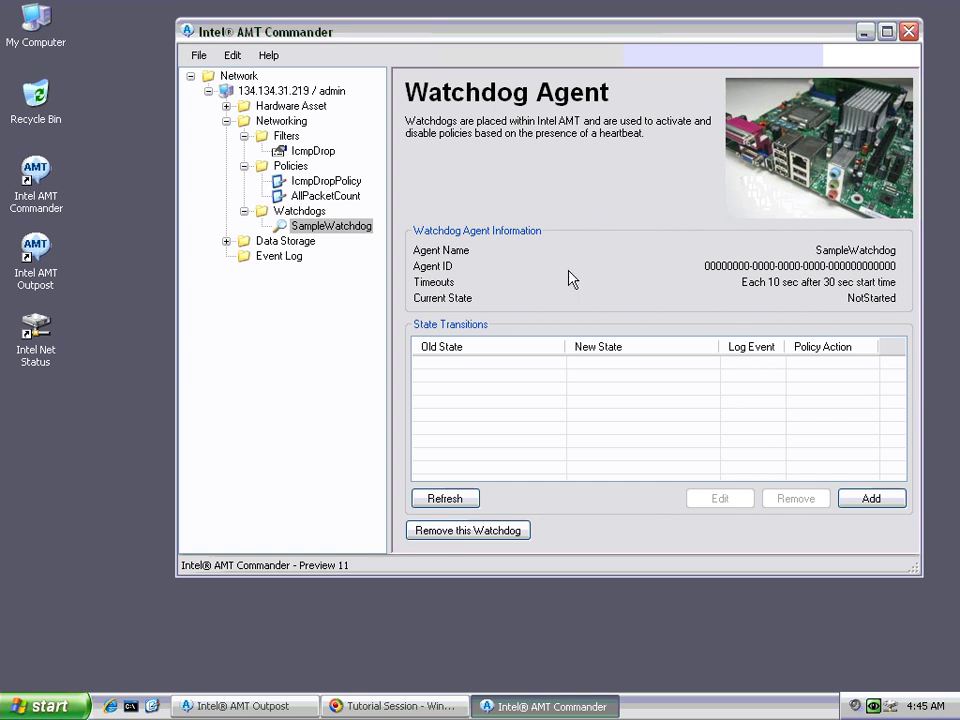
# Step: In Intel AMT Outpost, add the SampleWatchdog agent with the all-zero identifier, enable its heartbeat, and check its state in Intel AMT Commander
pyautogui.click(272, 705)
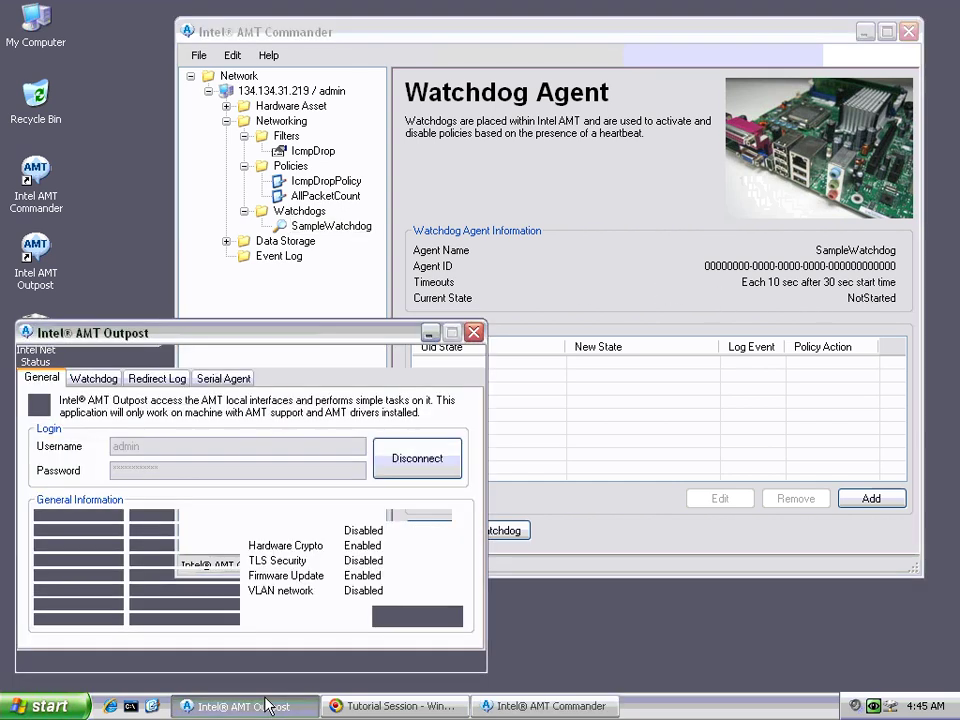
pyautogui.click(92, 386)
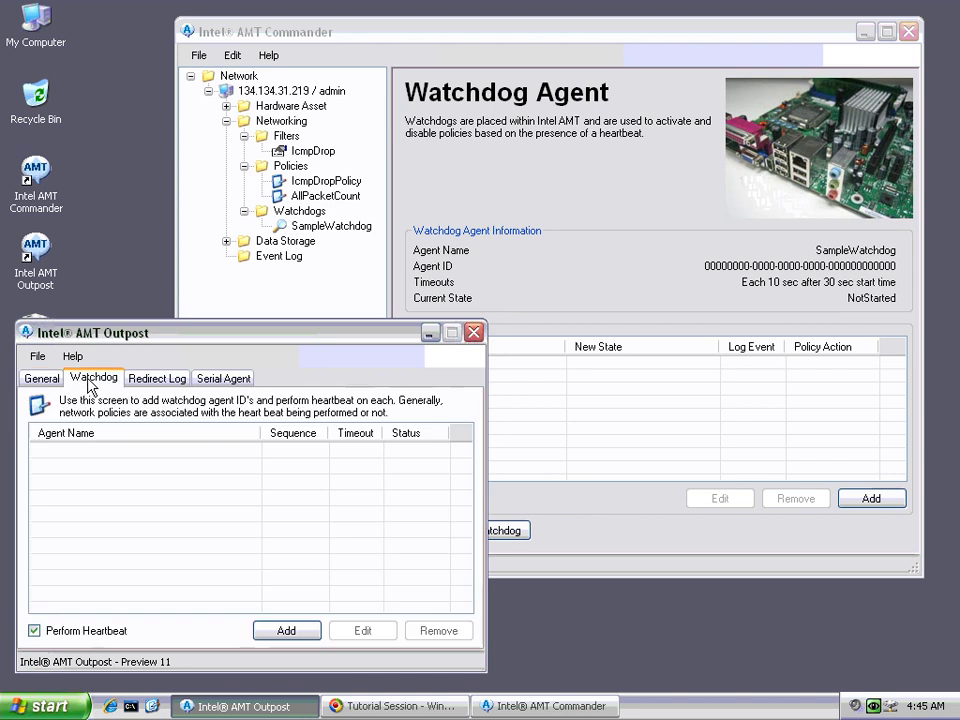
pyautogui.click(285, 631)
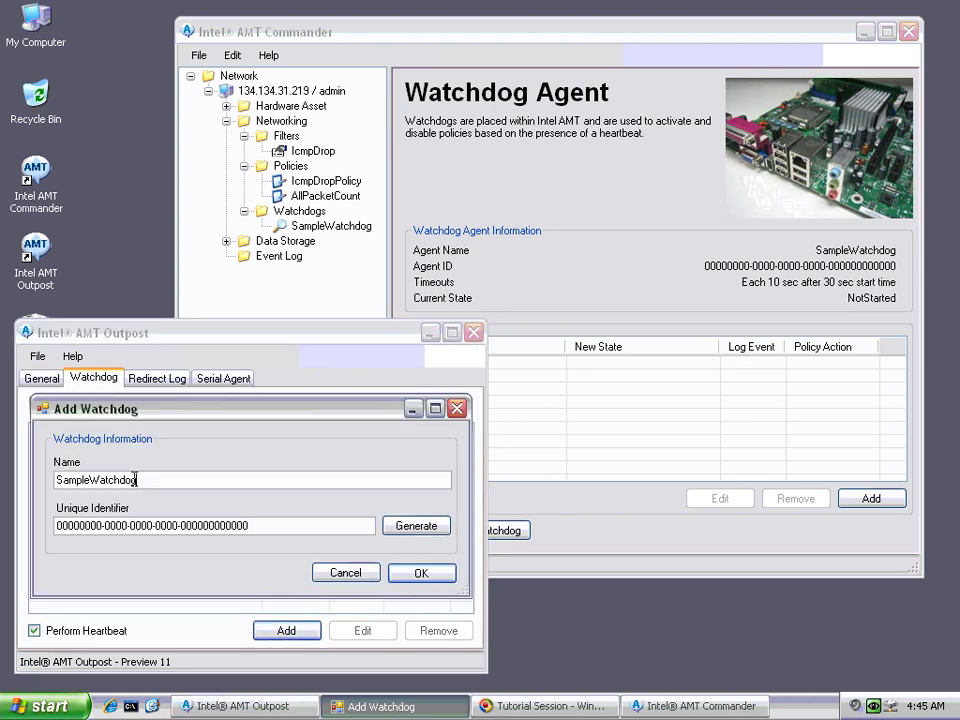
pyautogui.click(439, 586)
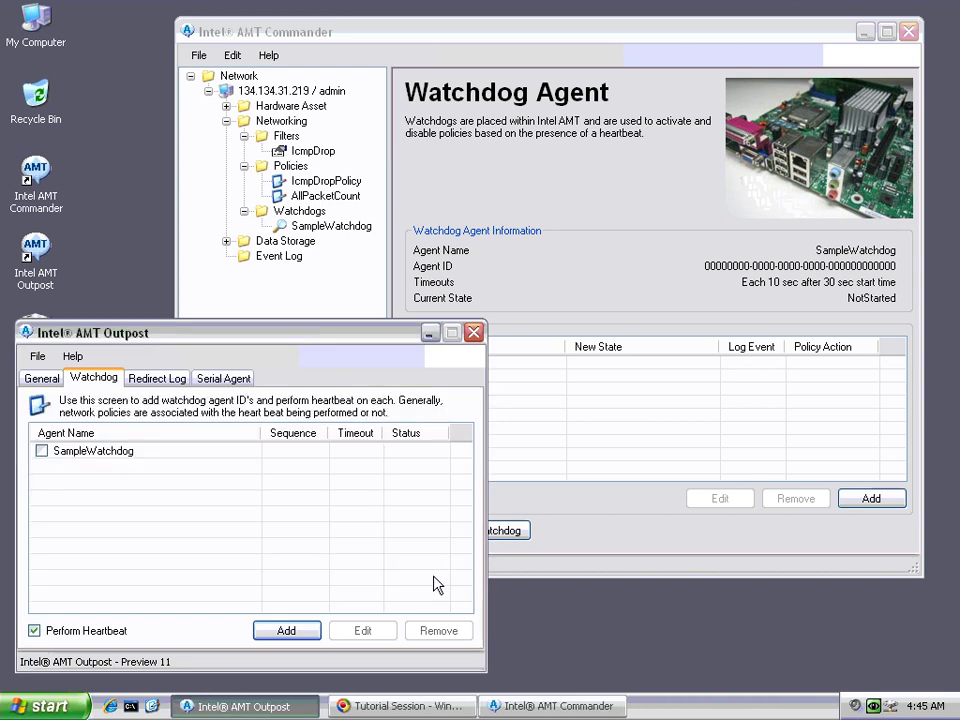
pyautogui.click(42, 452)
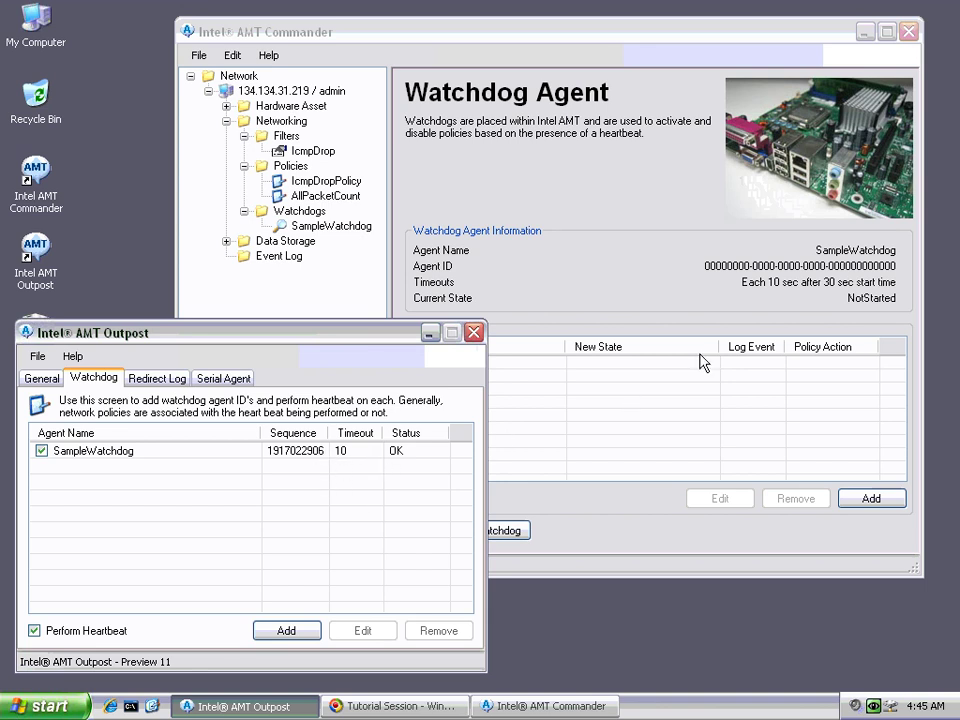
pyautogui.click(676, 306)
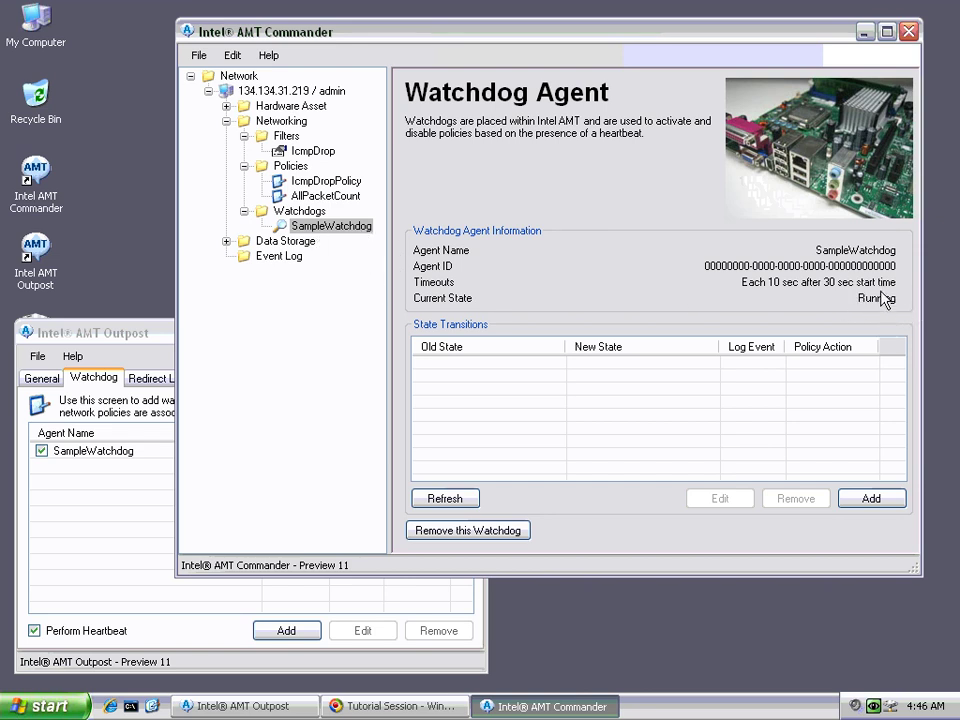
# Step: Disable SampleWatchdog's heartbeat in Intel AMT Outpost and recheck the watchdog's current state in Intel AMT Commander
pyautogui.click(41, 451)
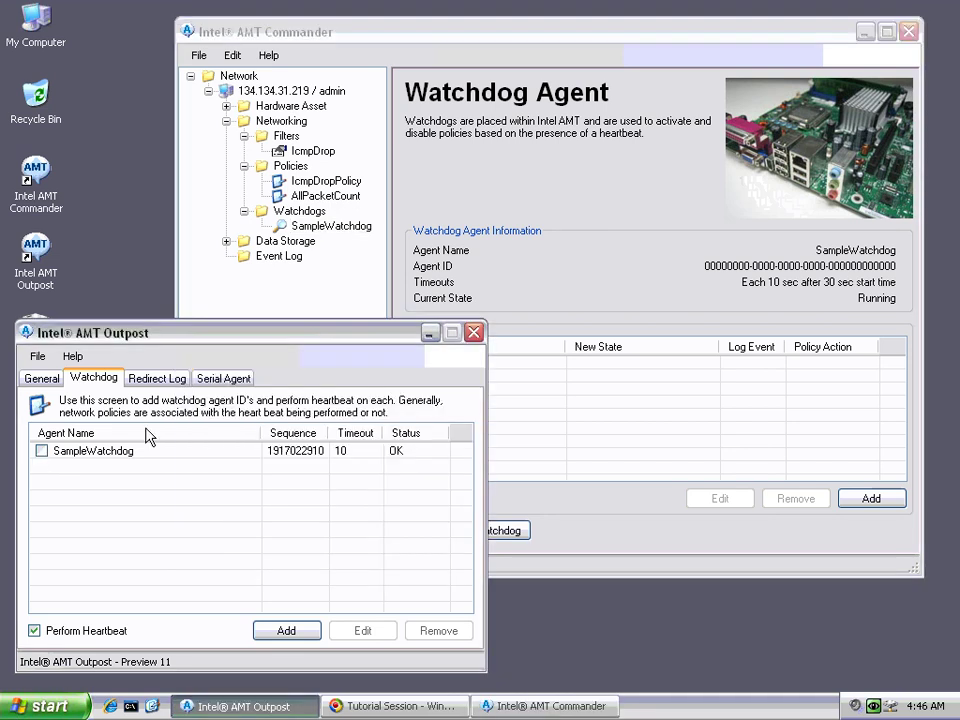
pyautogui.click(585, 274)
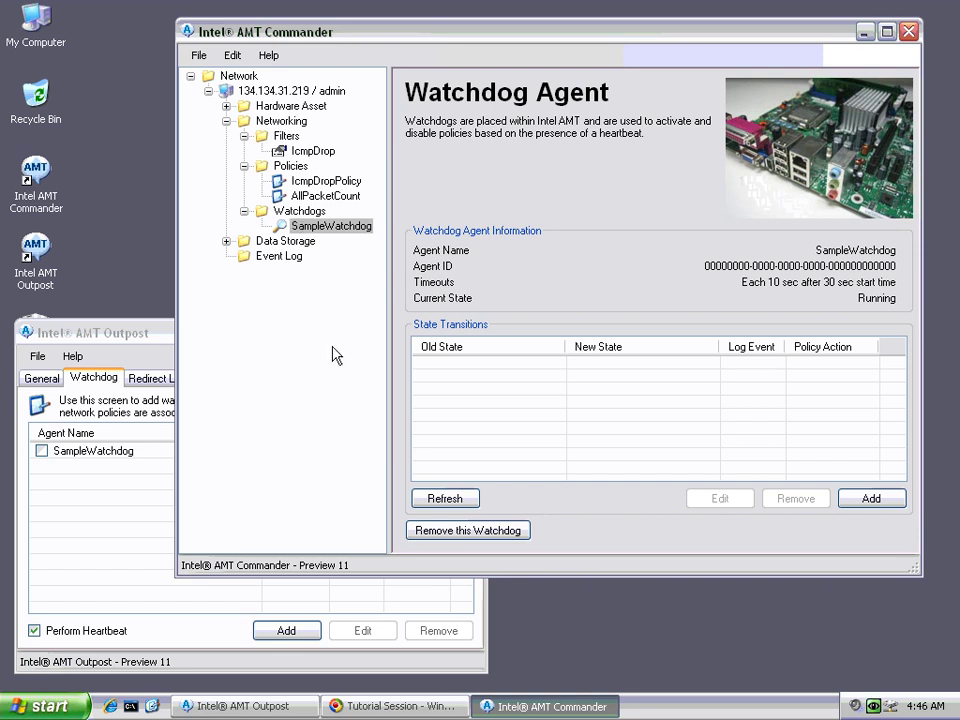
pyautogui.click(299, 211)
pyautogui.click(320, 226)
pyautogui.click(78, 375)
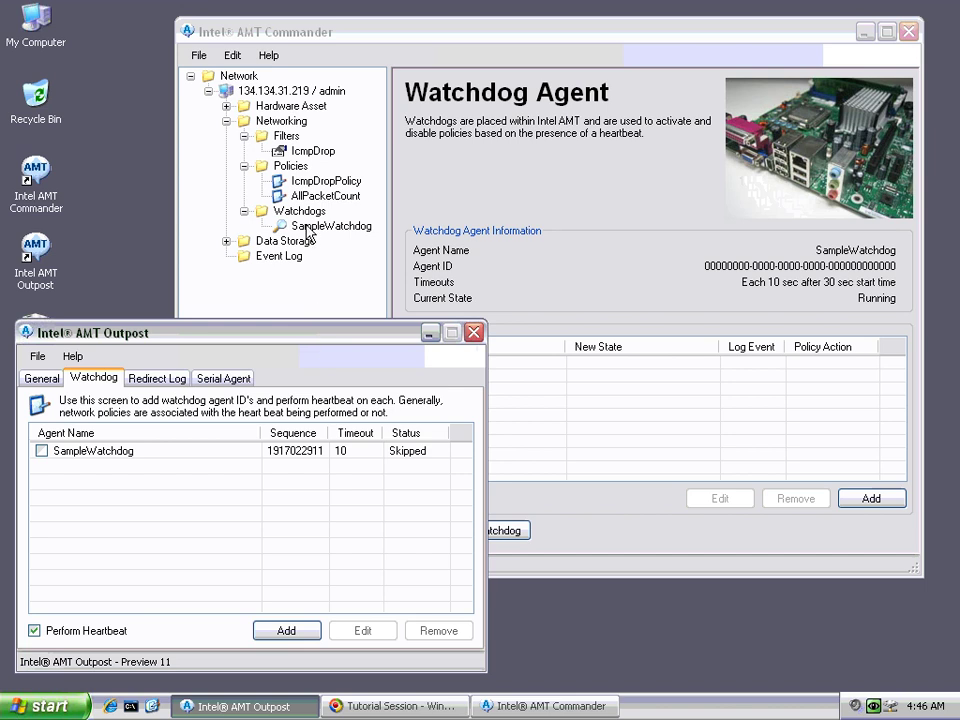
pyautogui.click(335, 226)
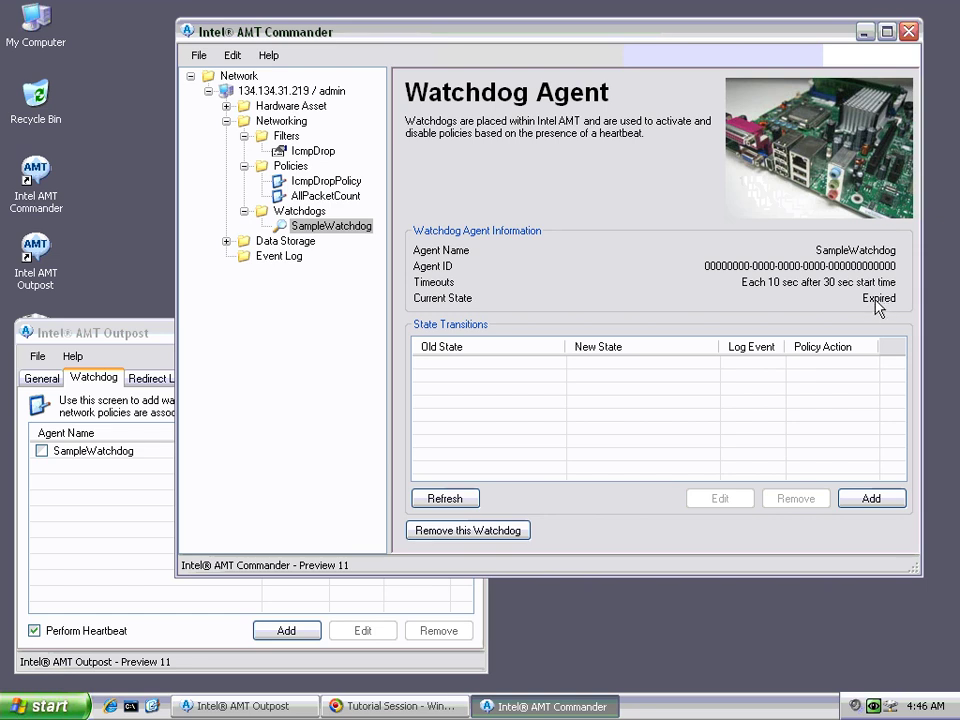
# Step: Add a SampleWatchdog state transition from Running to Expired with the Activate Policy action
pyautogui.click(280, 212)
pyautogui.click(330, 226)
pyautogui.click(871, 499)
pyautogui.click(469, 307)
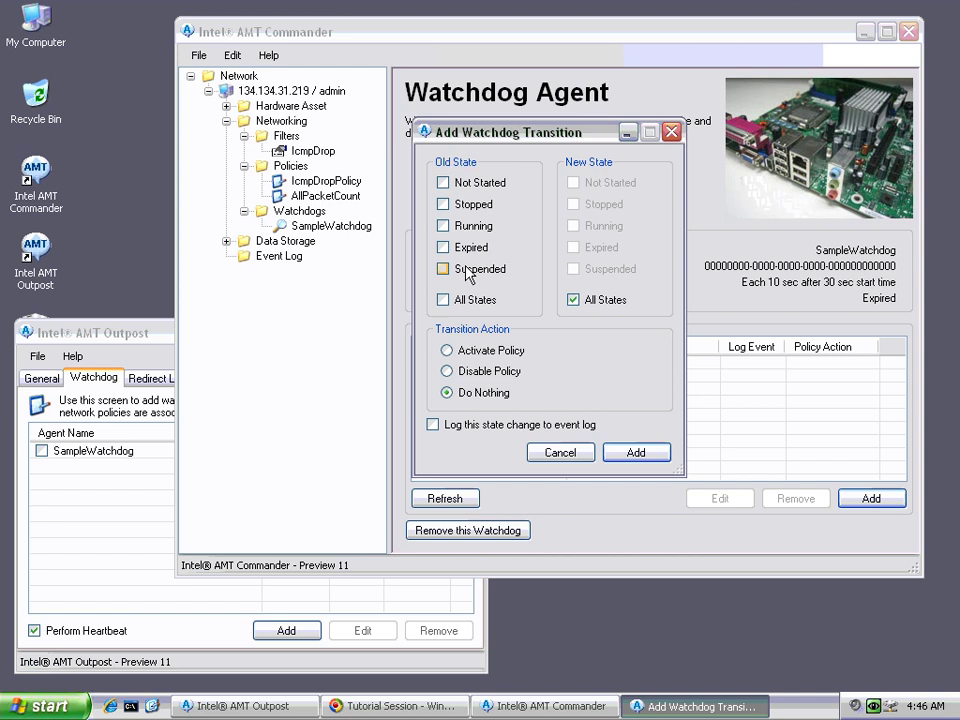
pyautogui.click(469, 229)
pyautogui.click(613, 298)
pyautogui.click(600, 248)
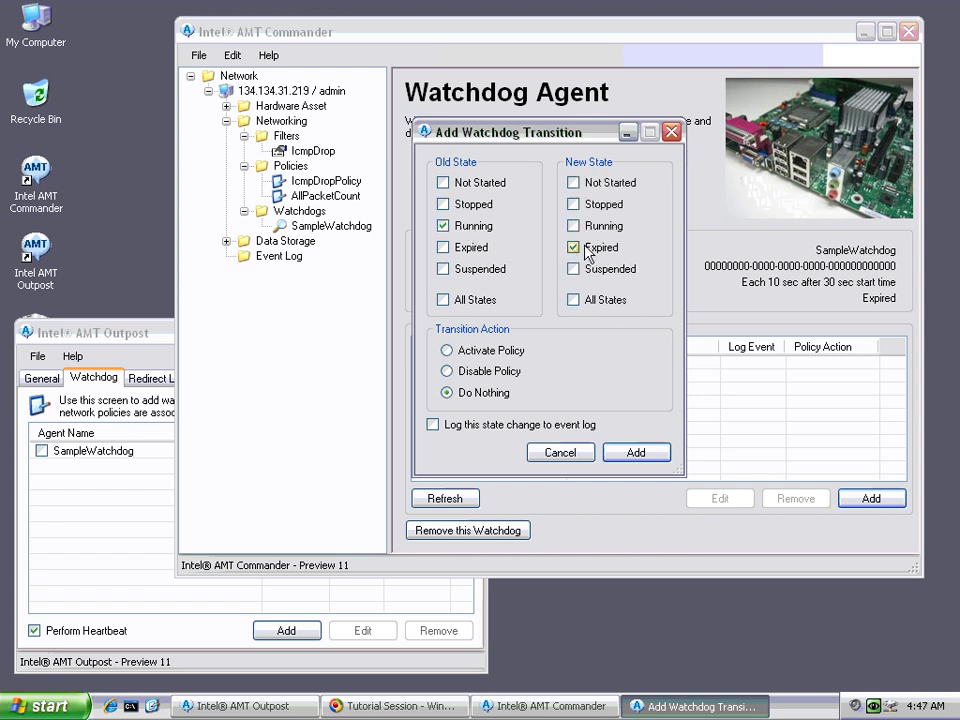
pyautogui.click(449, 350)
pyautogui.click(636, 454)
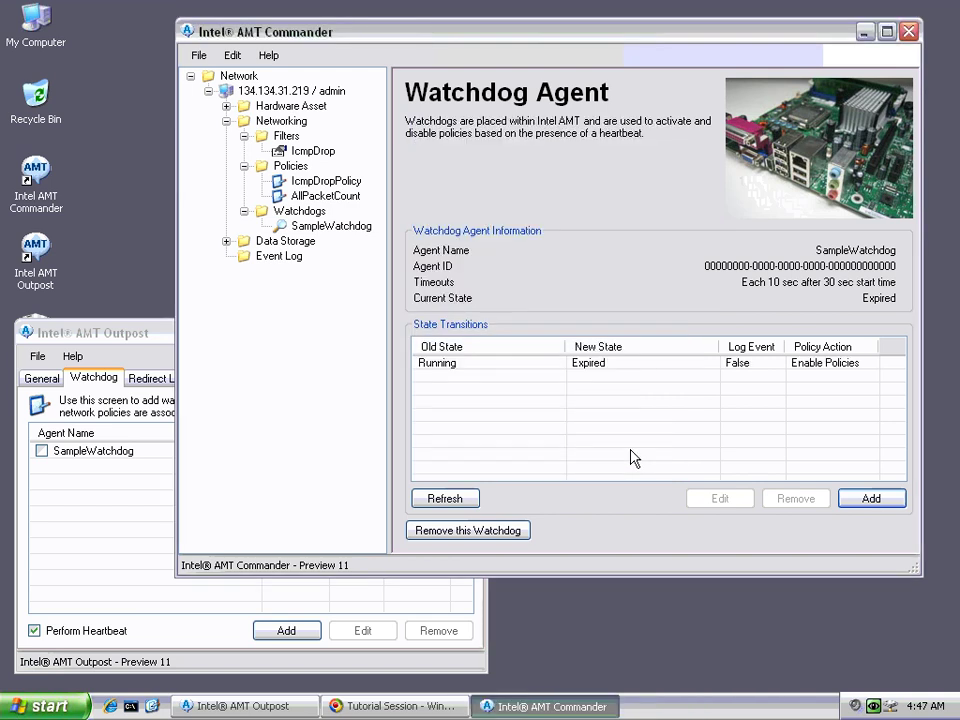
# Step: Add a second SampleWatchdog transition from Expired to Running with the Disable Policy action
pyautogui.click(853, 497)
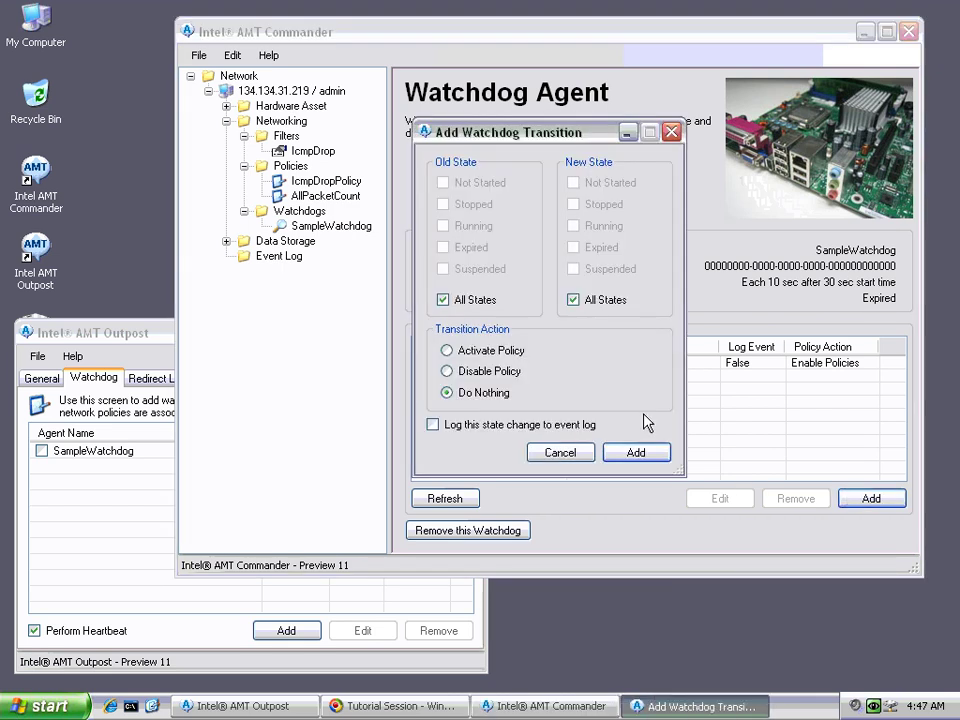
pyautogui.click(443, 299)
pyautogui.click(443, 247)
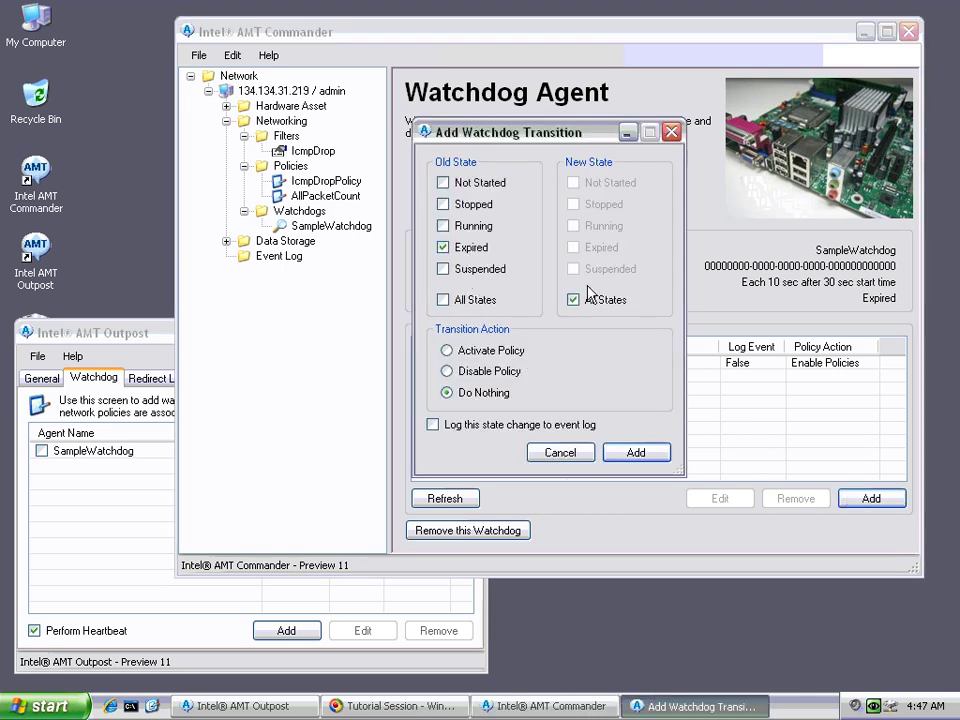
pyautogui.click(582, 299)
pyautogui.click(586, 226)
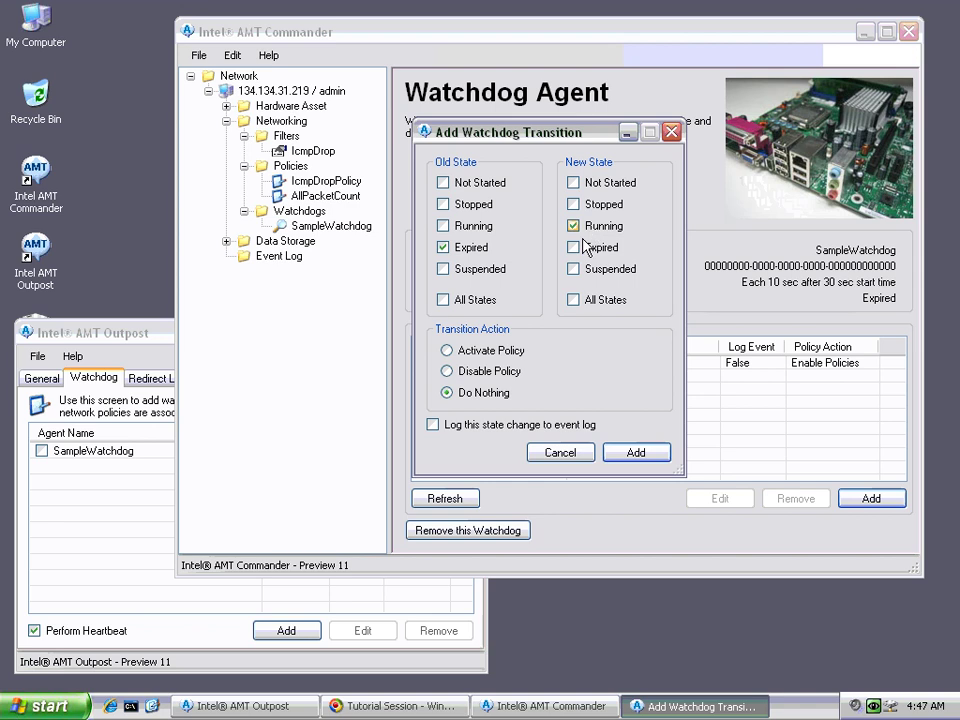
pyautogui.click(640, 454)
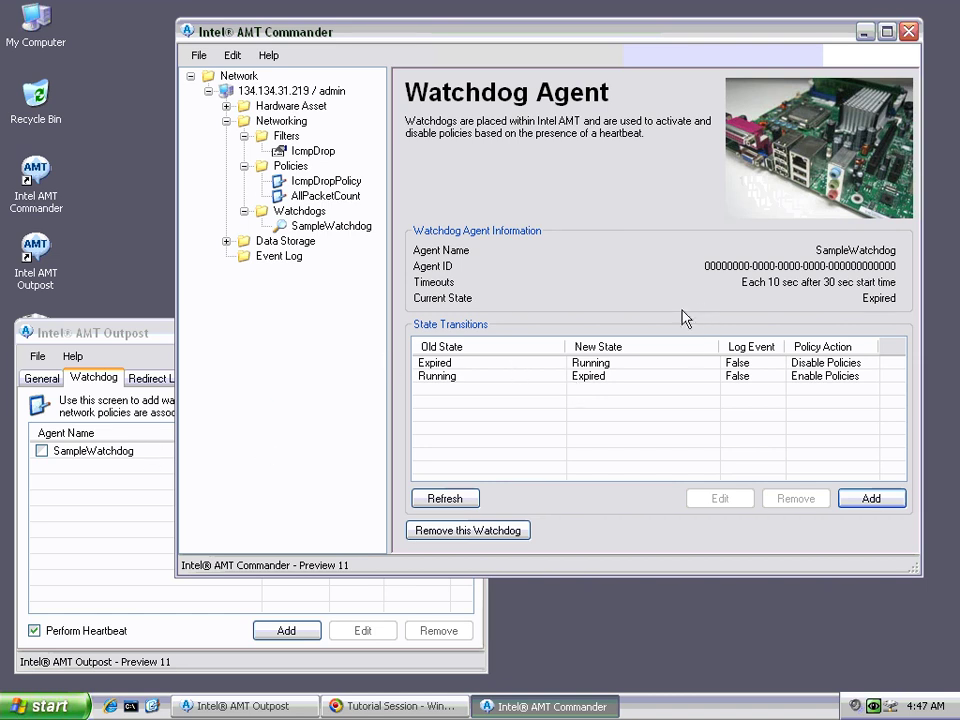
# Step: Re-enable SampleWatchdog's heartbeat in Intel AMT Outpost, and check the wired watchdog policy and SampleWatchdog's transitions in Intel AMT Commander
pyautogui.click(43, 452)
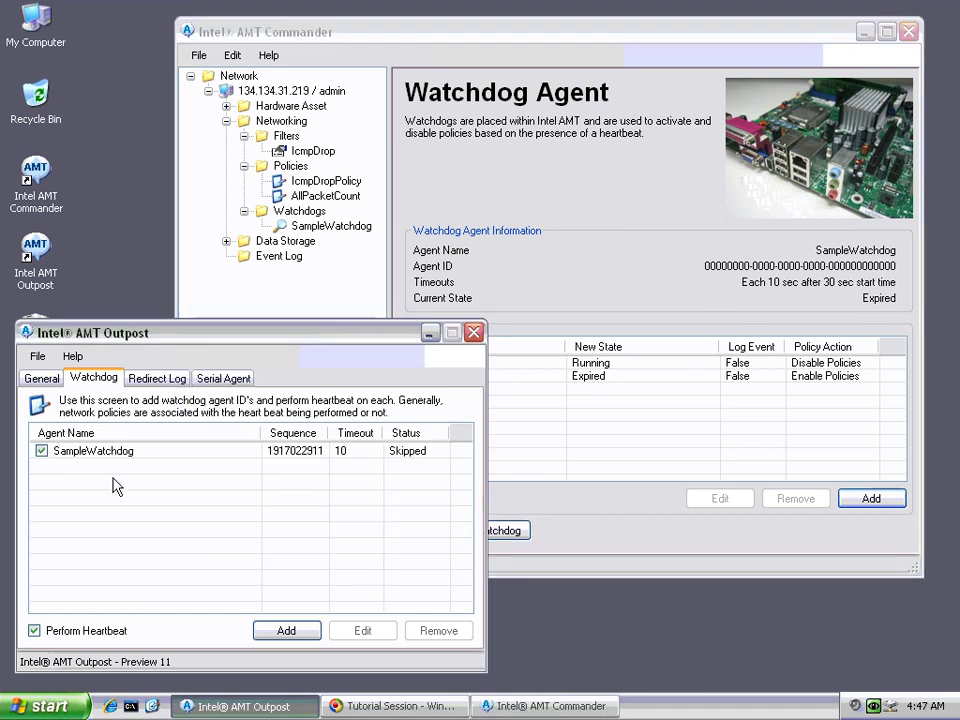
pyautogui.click(760, 320)
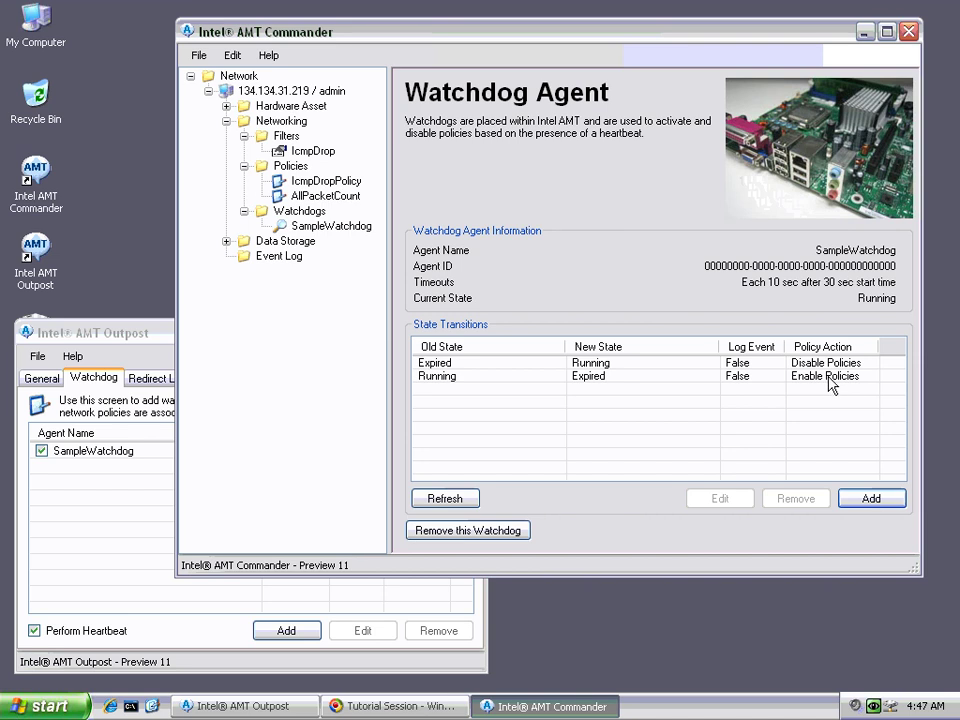
pyautogui.click(300, 211)
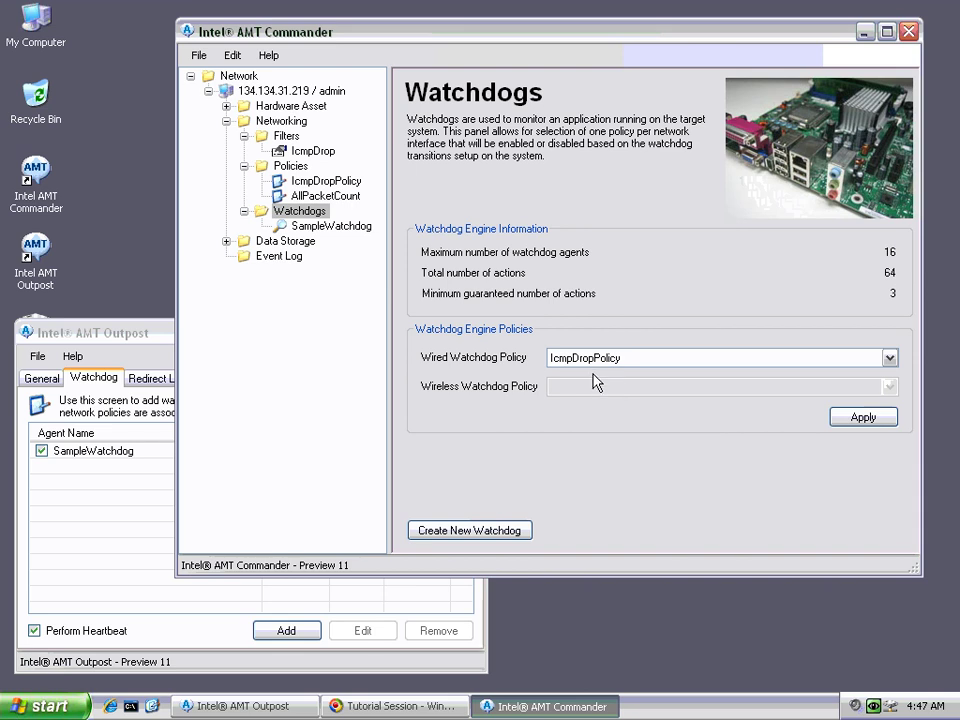
pyautogui.click(311, 227)
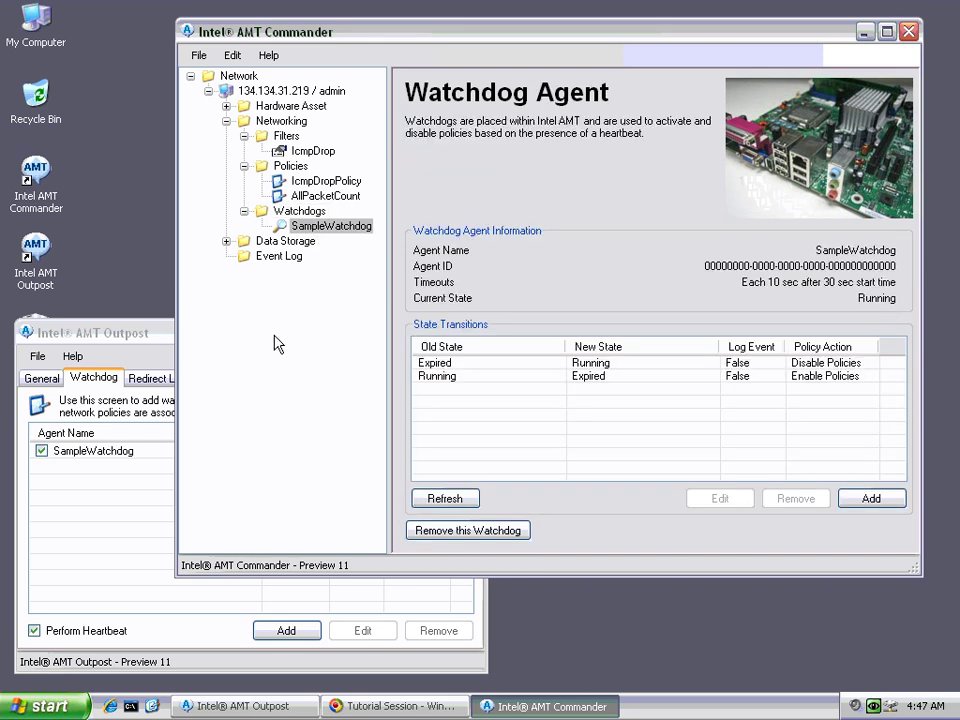
# Step: Disable SampleWatchdog's heartbeat in Intel AMT Outpost and open the Intel Net Status window to monitor pings
pyautogui.click(41, 452)
pyautogui.click(41, 452)
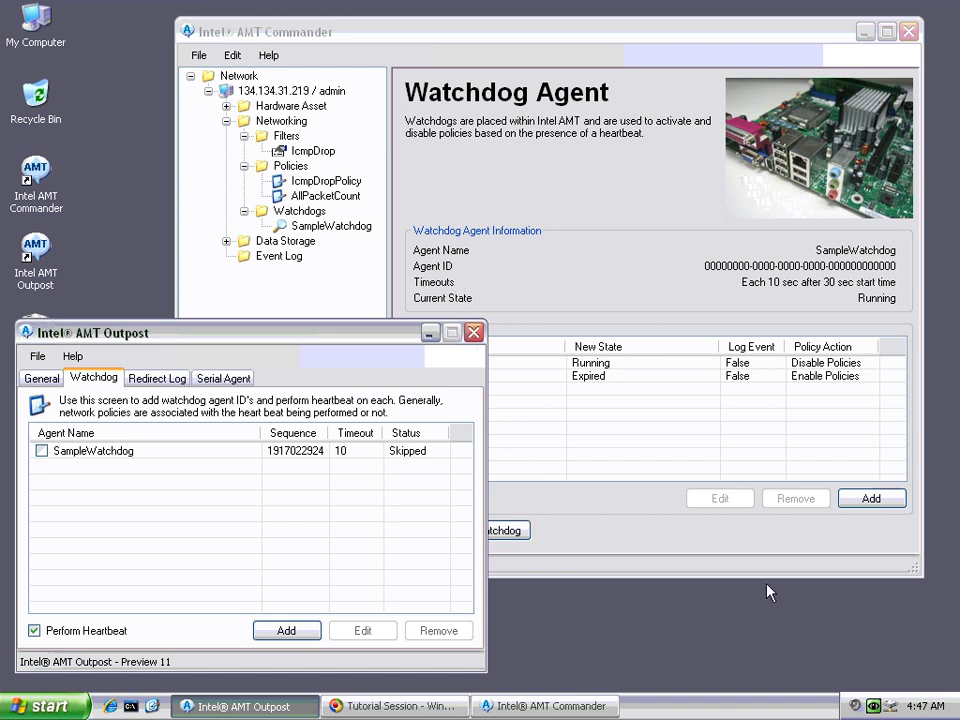
pyautogui.rightClick(892, 708)
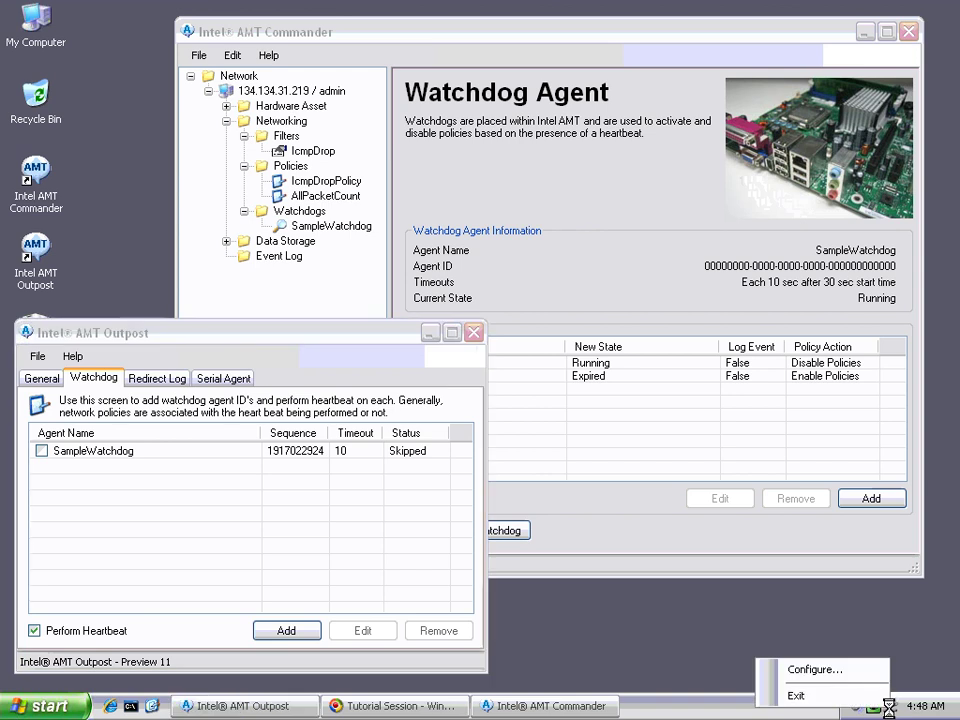
pyautogui.click(848, 675)
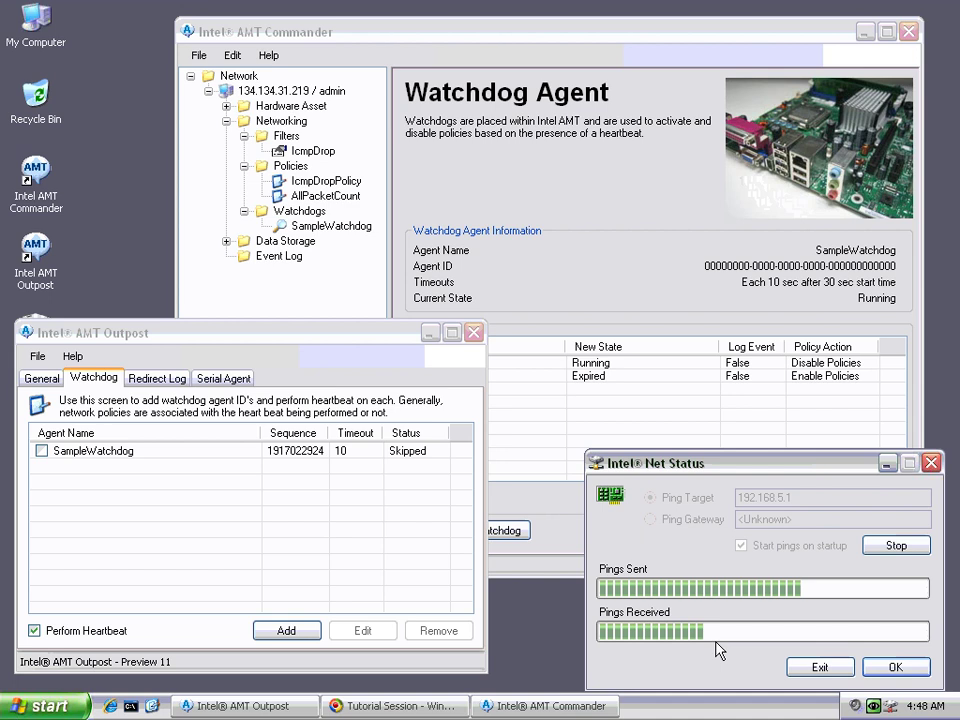
# Step: Refresh the network policies in Intel AMT Commander, check the active wired policy, and compare the pings in Intel Net Status
pyautogui.click(283, 166)
pyautogui.rightClick(283, 166)
pyautogui.click(285, 176)
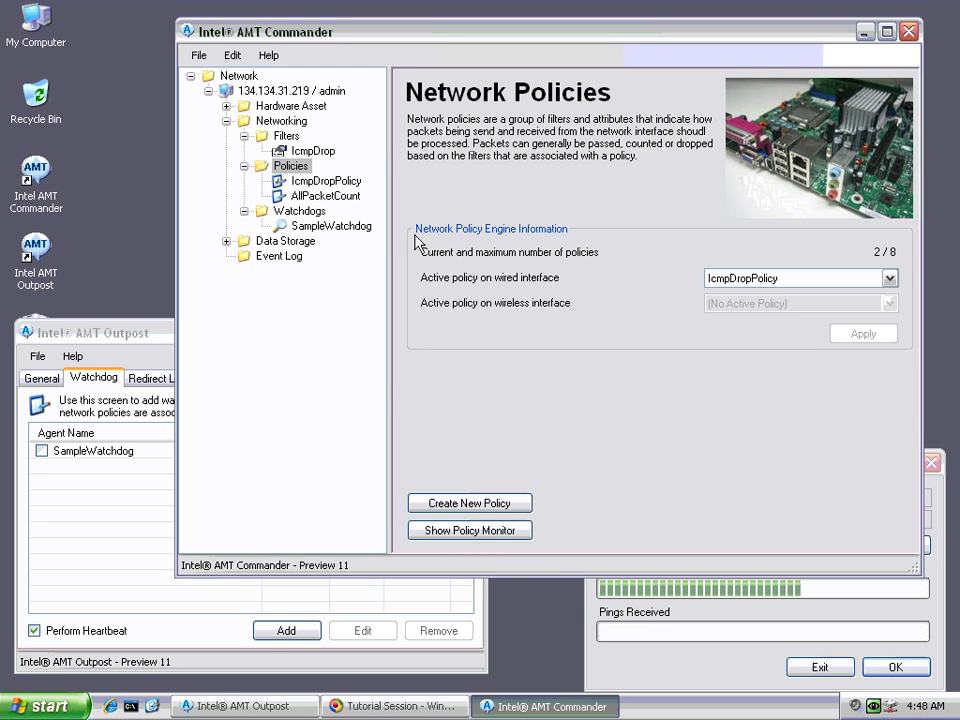
pyautogui.click(716, 684)
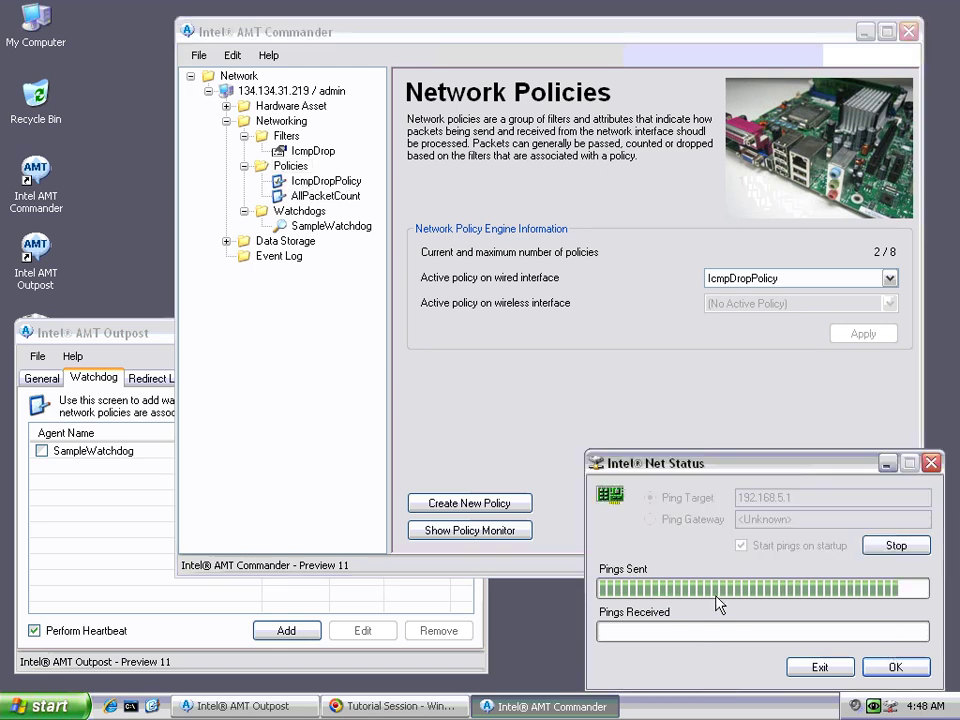
# Step: Turn SampleWatchdog's heartbeat back on in Intel AMT Outpost and refresh the policies in Intel AMT Commander to check the active wired policy
pyautogui.click(73, 519)
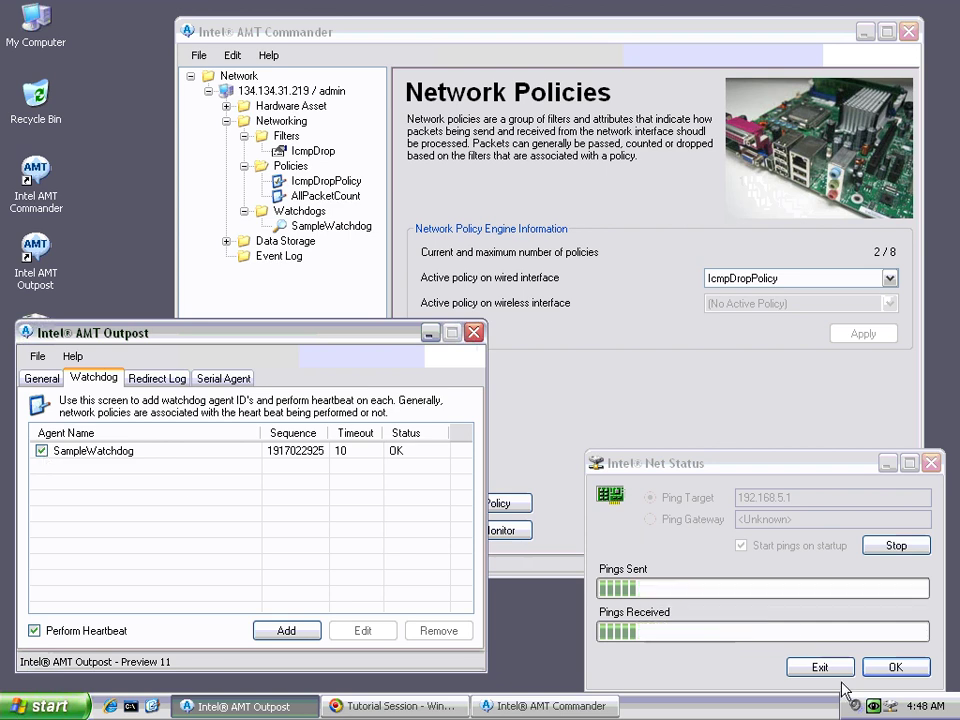
pyautogui.click(322, 195)
pyautogui.rightClick(291, 166)
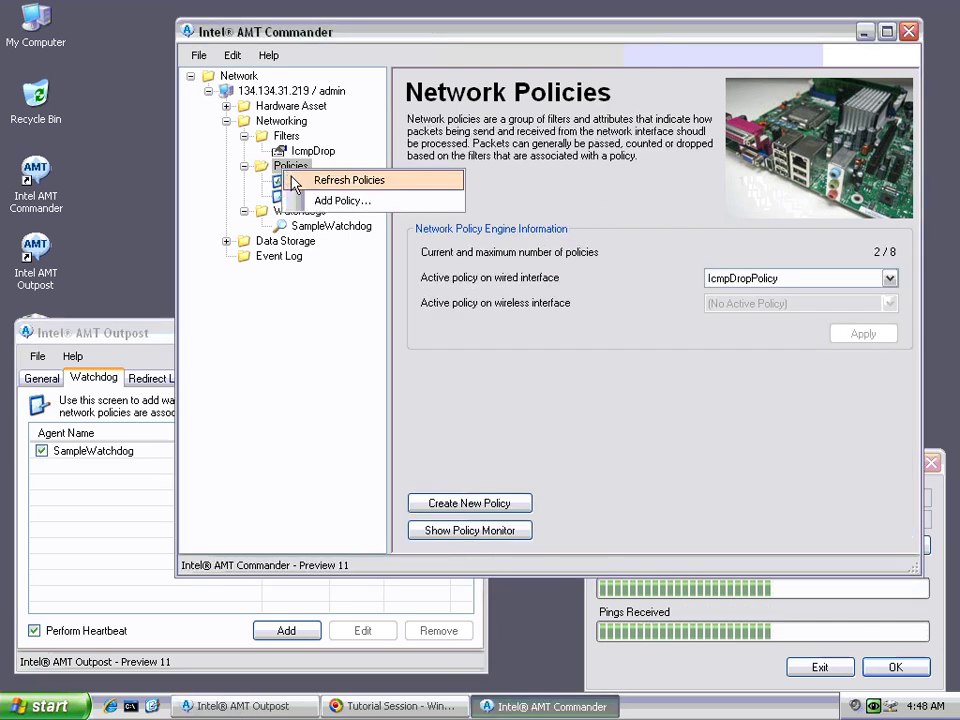
pyautogui.click(296, 180)
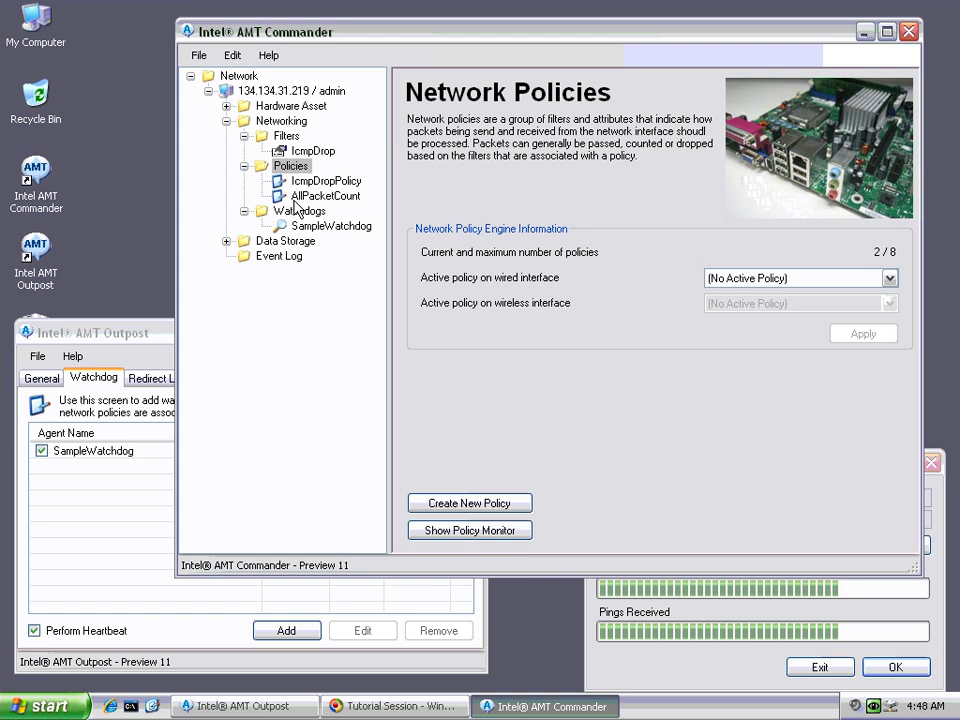
# Step: Review the watchdog engine policy and SampleWatchdog's state and transitions, and bring Intel Net Status forward to check the pings
pyautogui.click(298, 212)
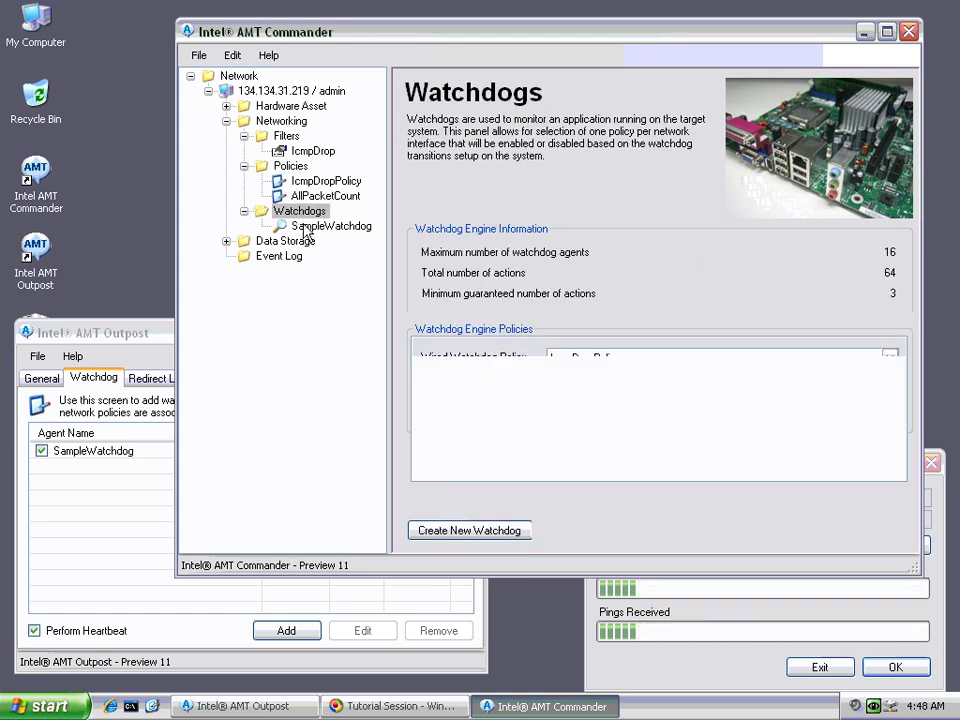
pyautogui.click(302, 226)
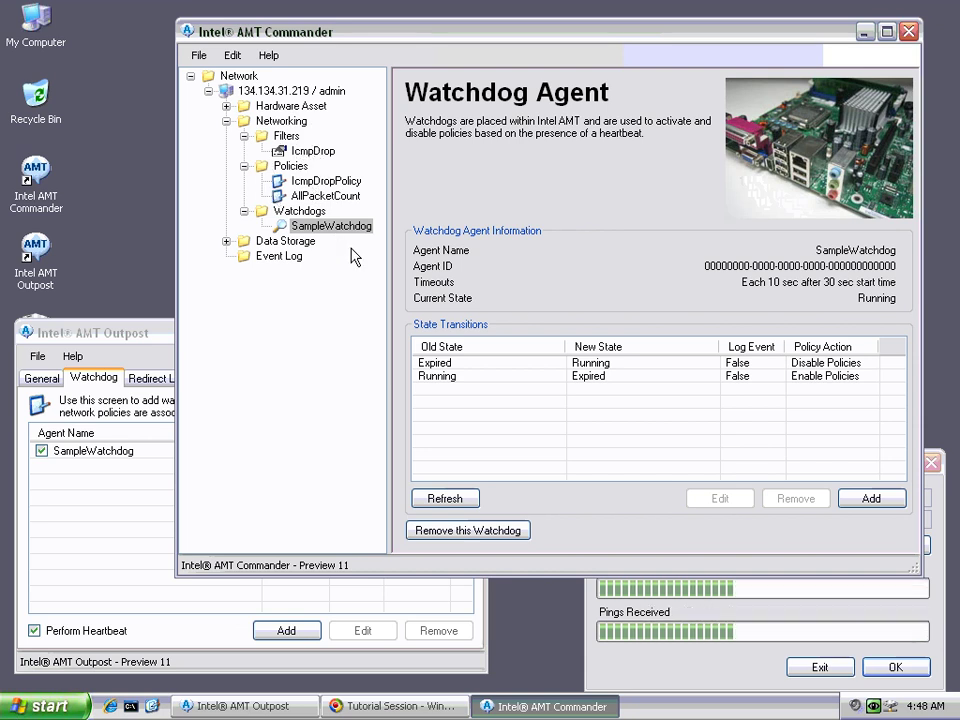
pyautogui.click(692, 679)
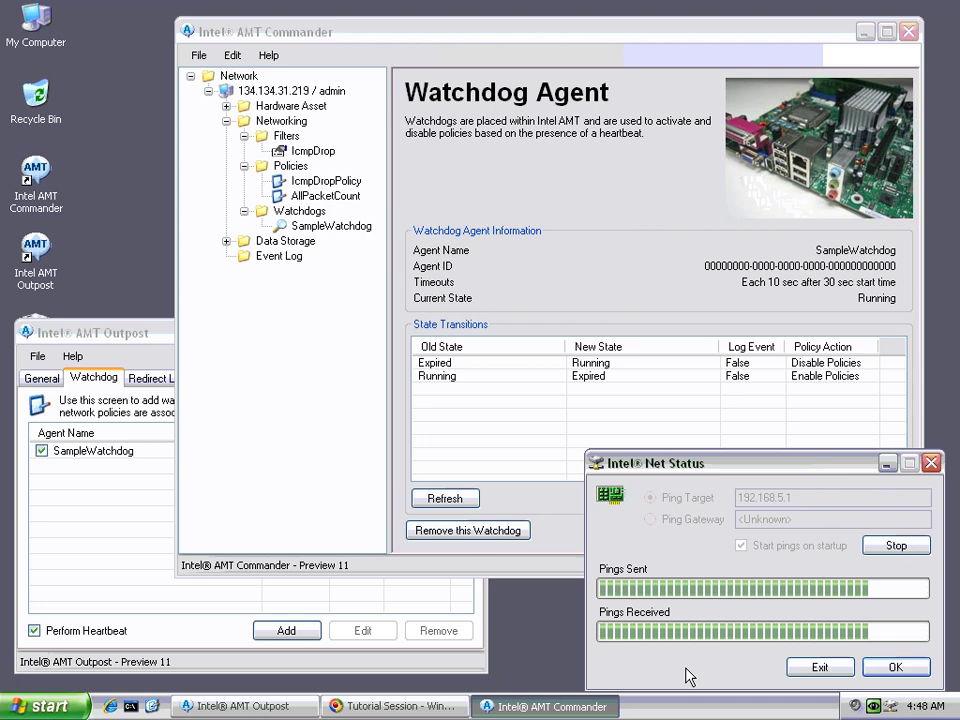